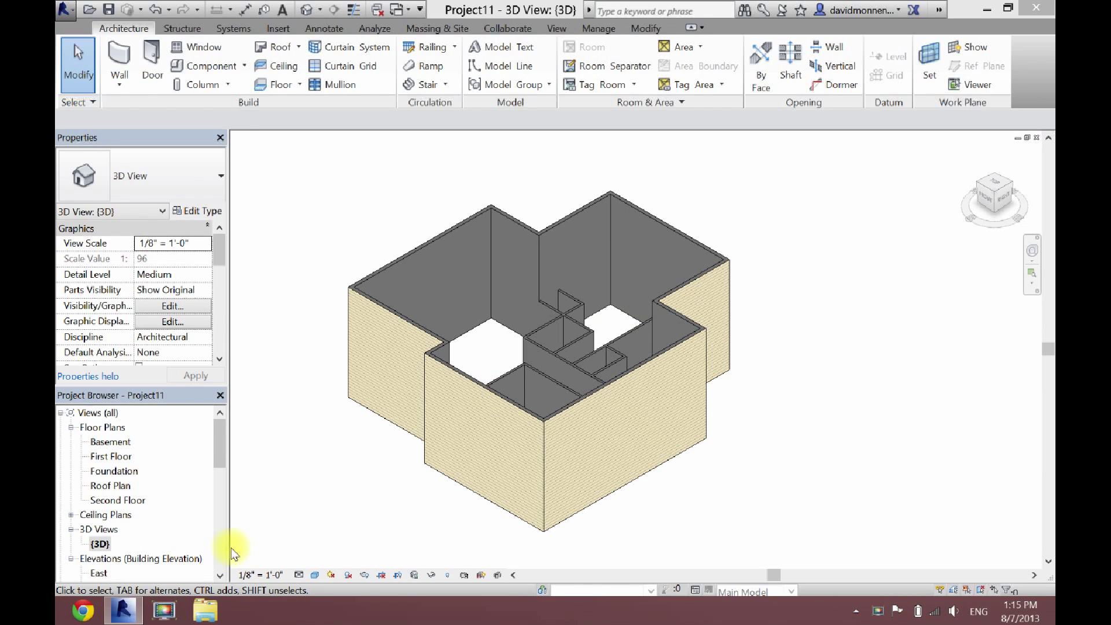
Step: On the Second Floor plan, start a Roof by Footprint sketch with a 1' 0" overhang
double_click(127, 500)
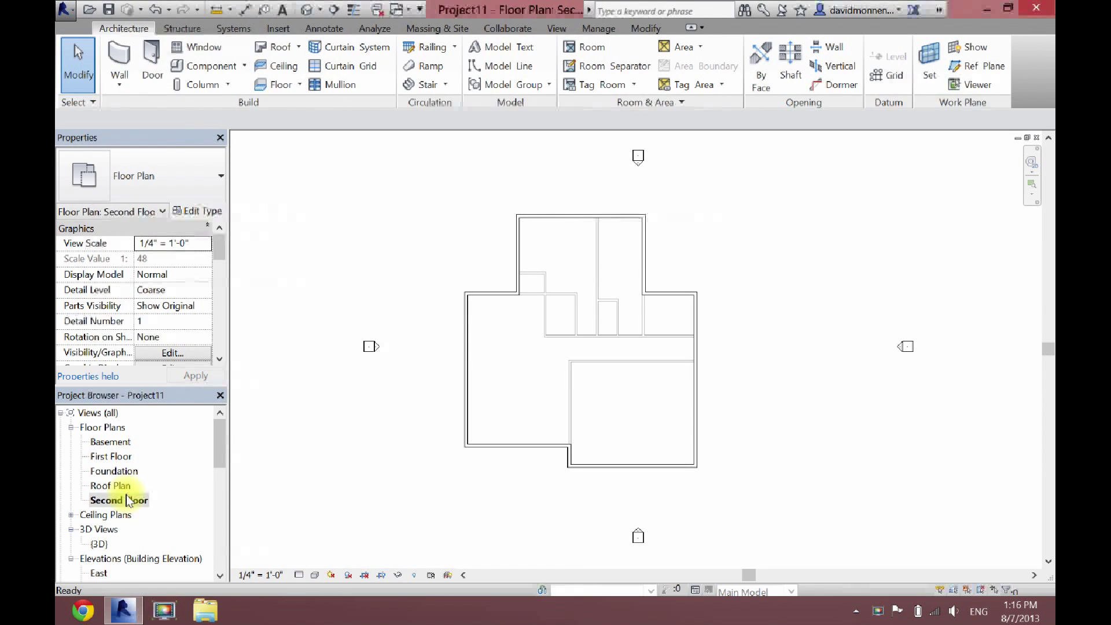
click(275, 48)
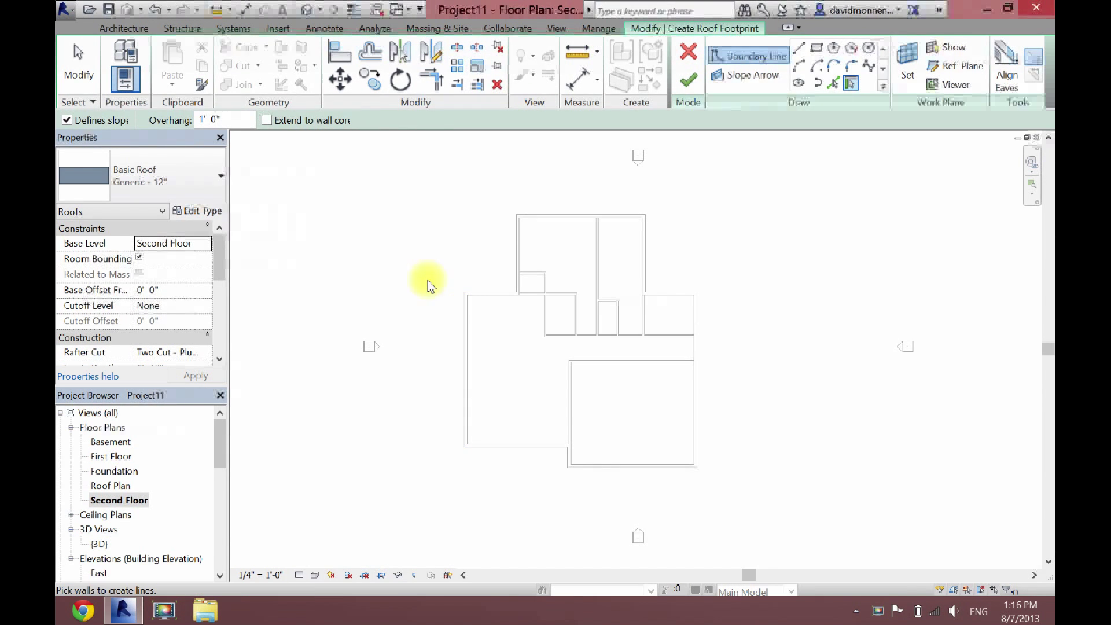
double_click(201, 120)
text(1)
key(Return)
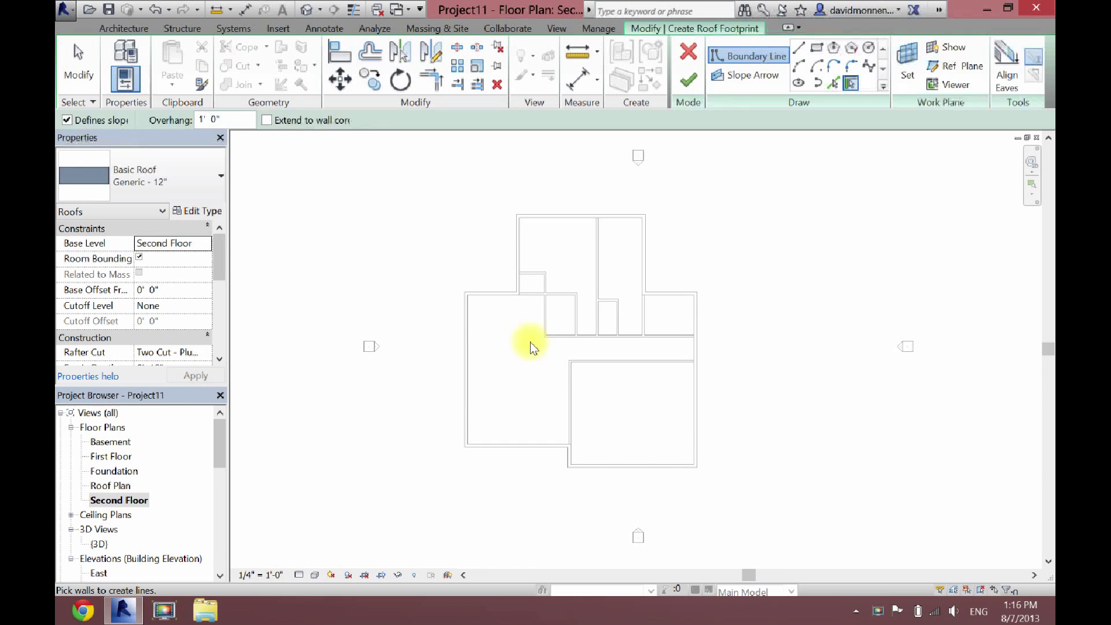
Step: Pick all ten exterior walls as roof edges, finish the hipped roof and attach the walls
click(462, 370)
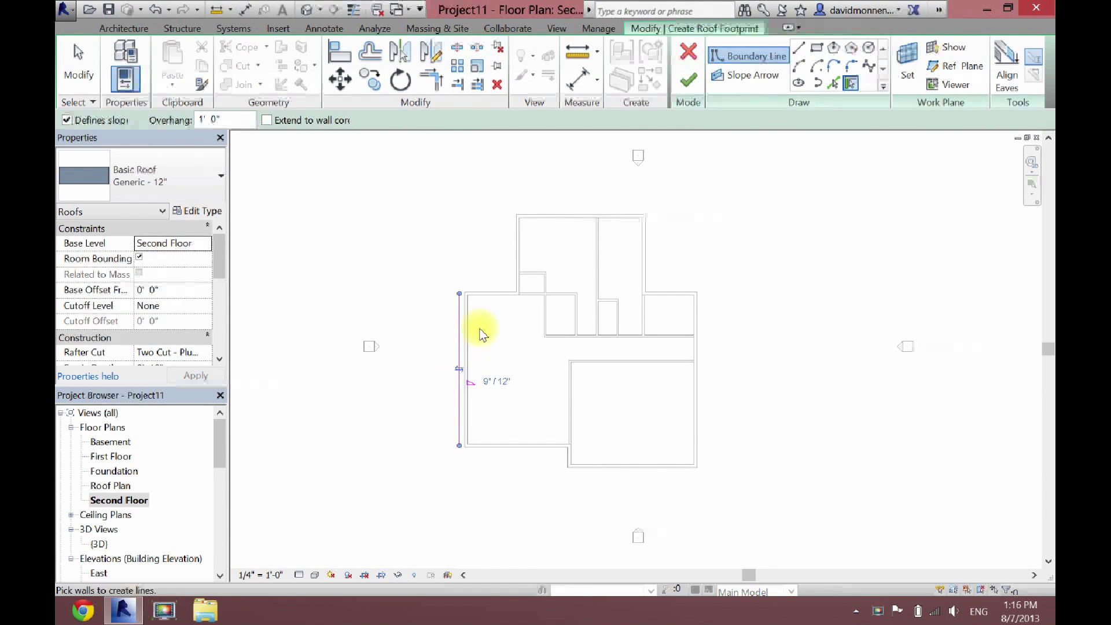
click(493, 293)
click(519, 238)
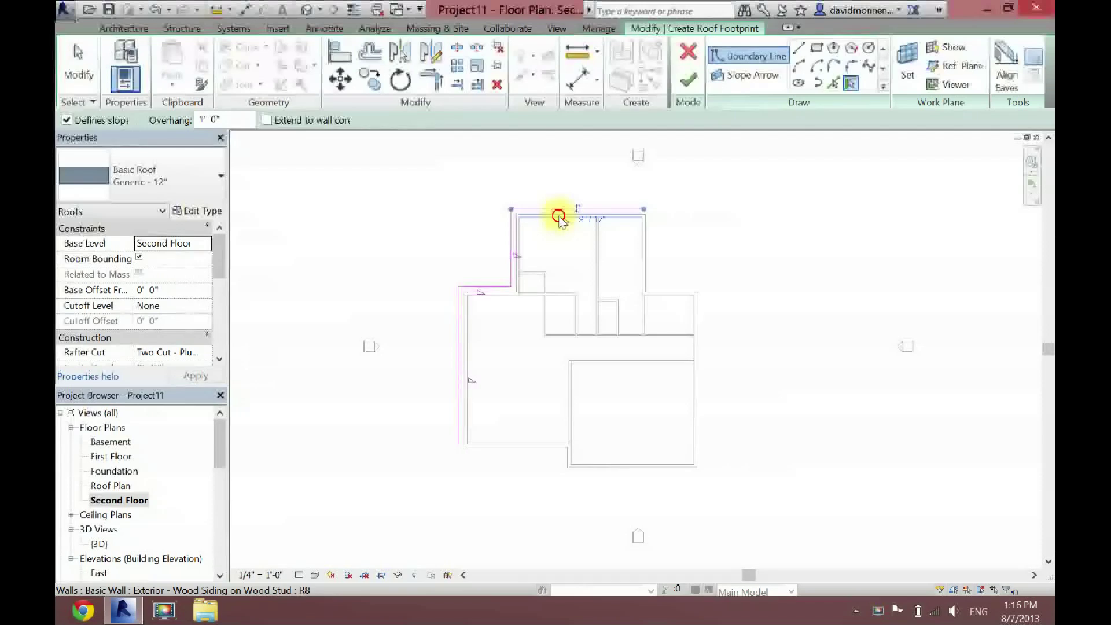
click(561, 216)
click(644, 248)
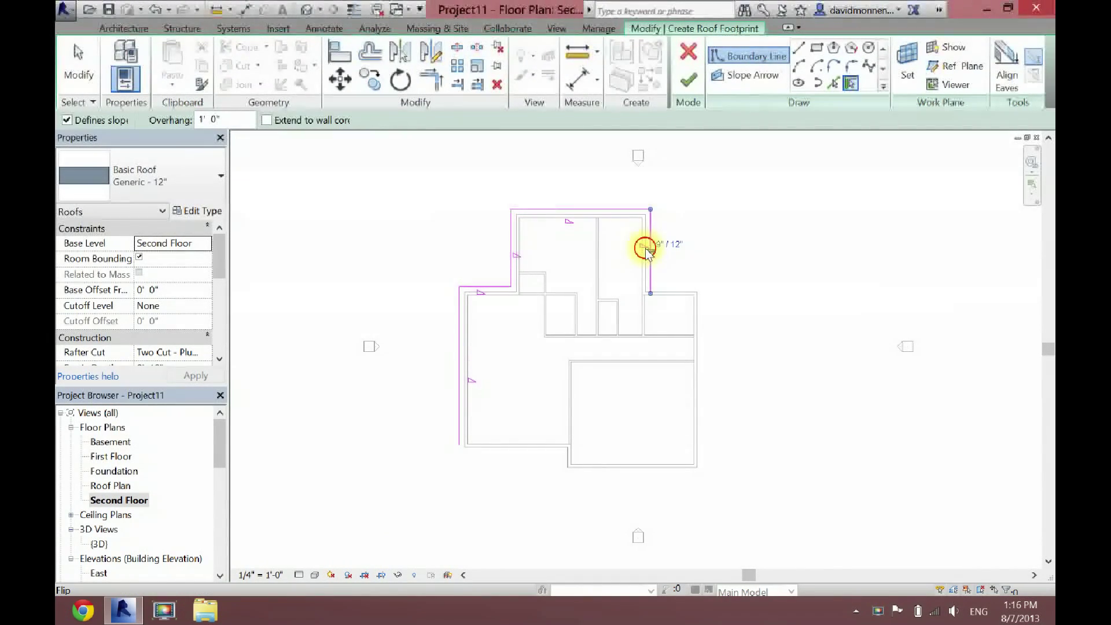
click(686, 295)
click(694, 332)
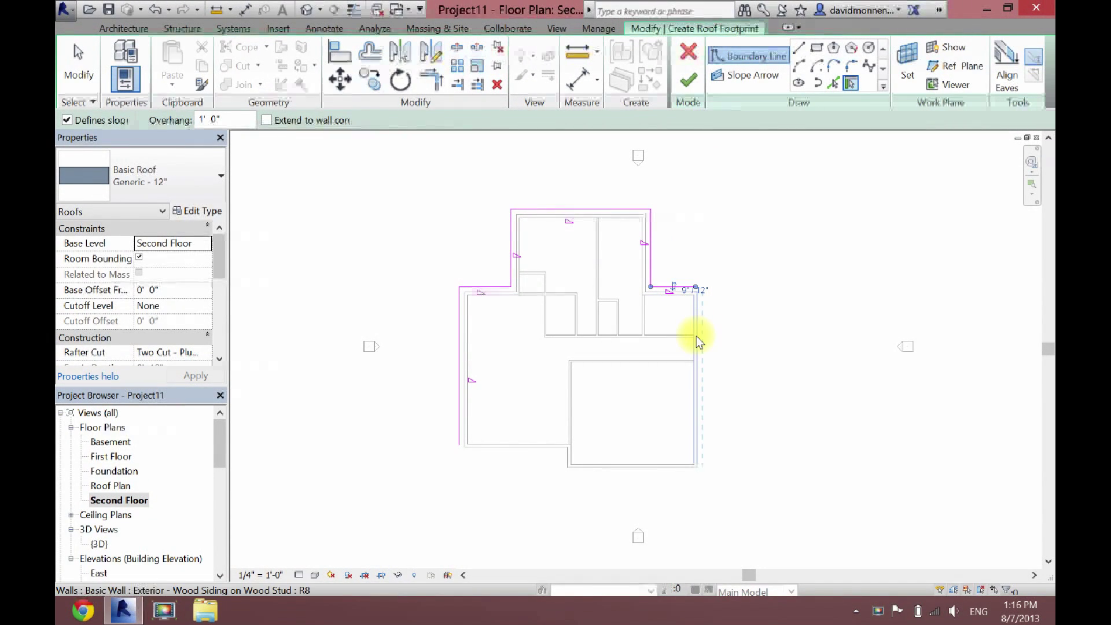
click(617, 463)
click(568, 459)
click(518, 449)
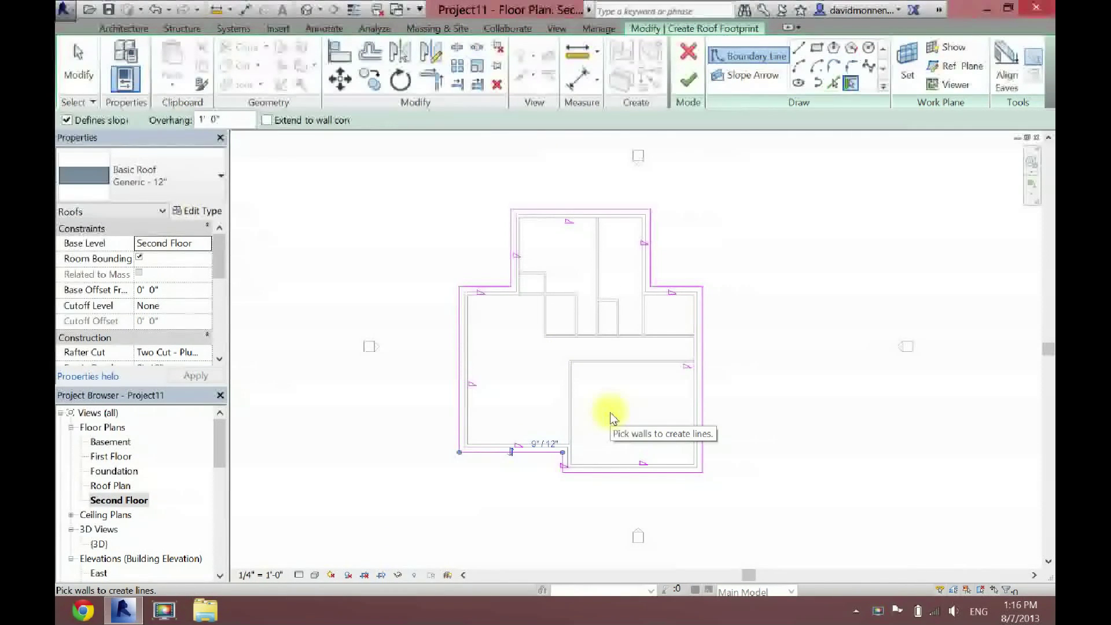
click(685, 81)
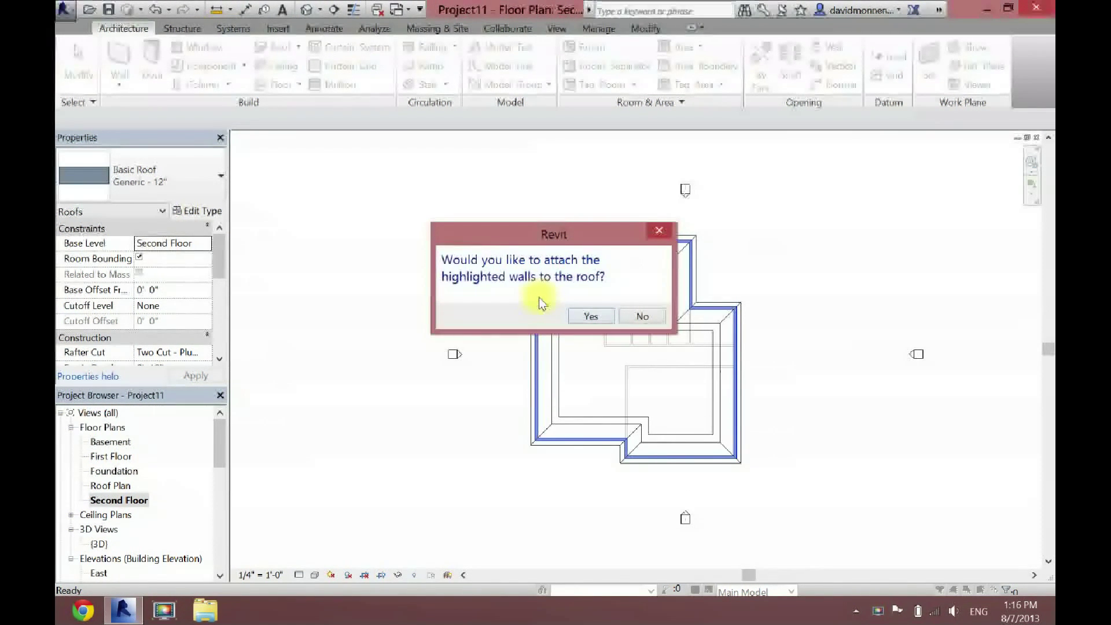
click(589, 317)
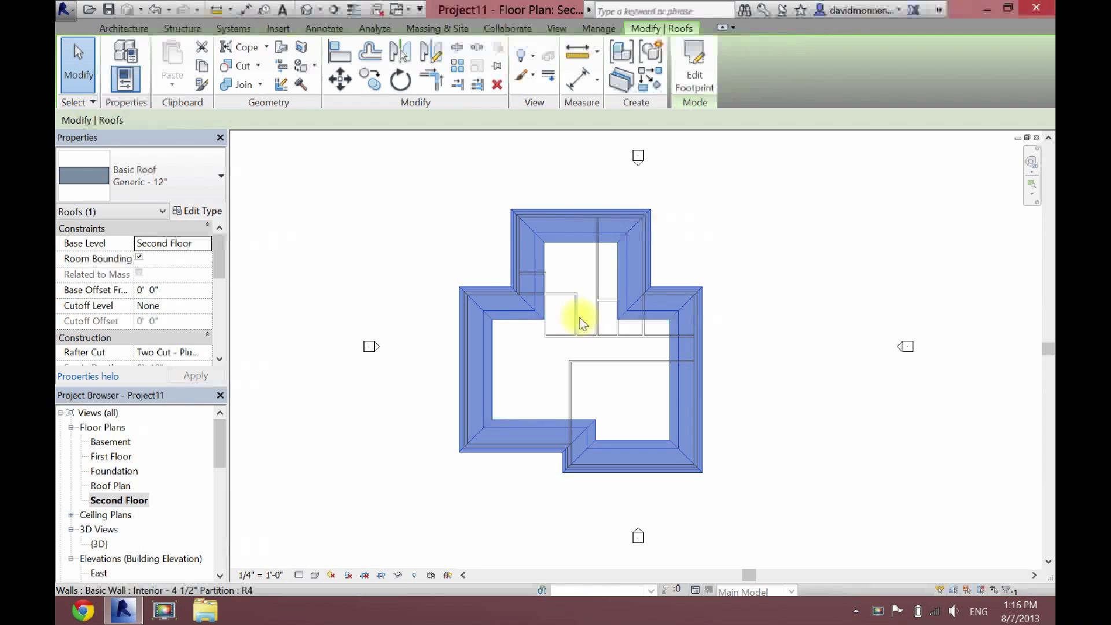
Step: Open the {3D} view, orbit to look down on the hipped roof, and select it
click(313, 137)
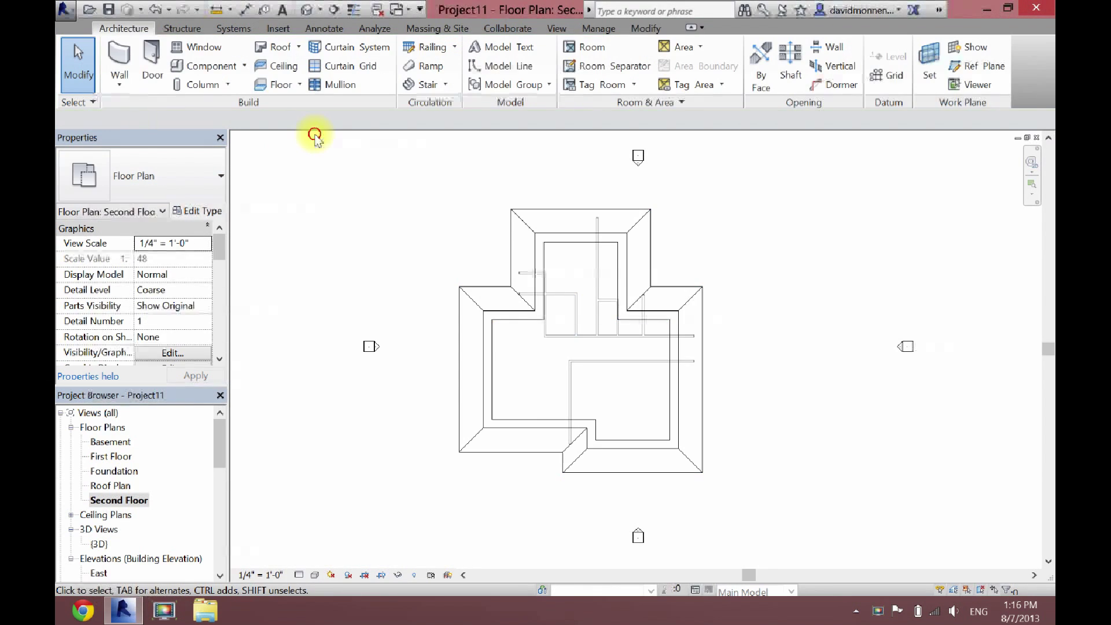
click(304, 9)
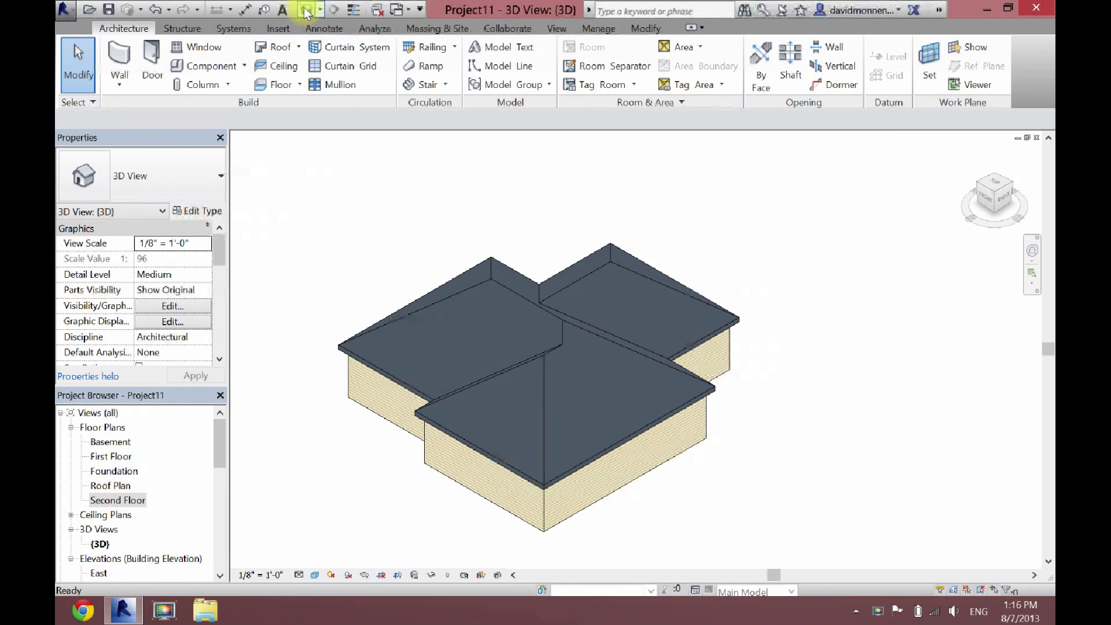
click(1005, 201)
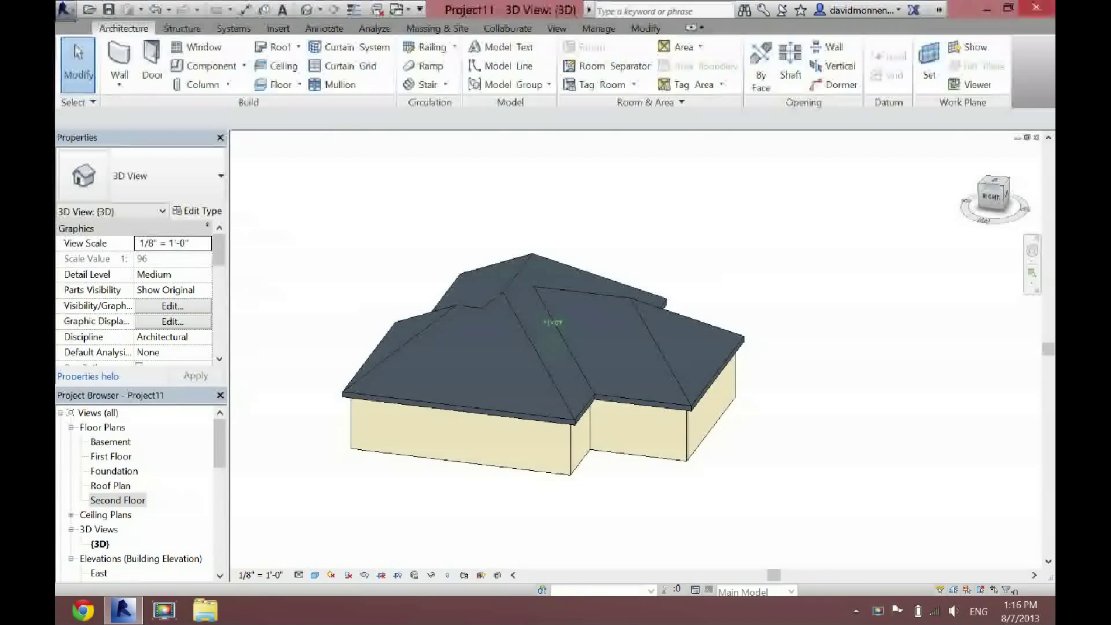
click(1003, 197)
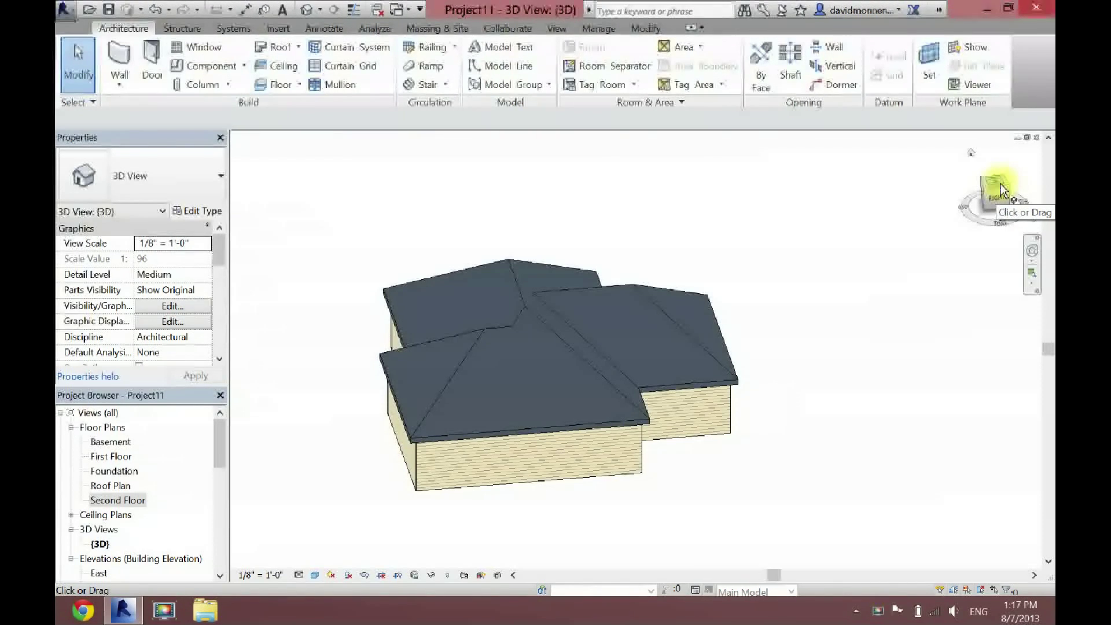
click(1000, 186)
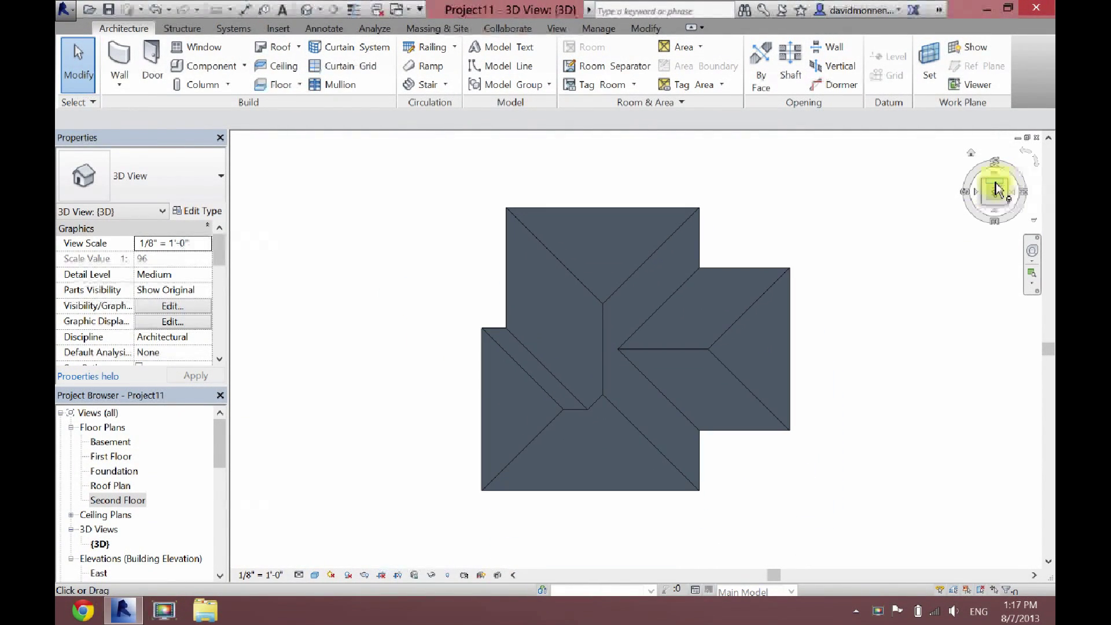
click(707, 356)
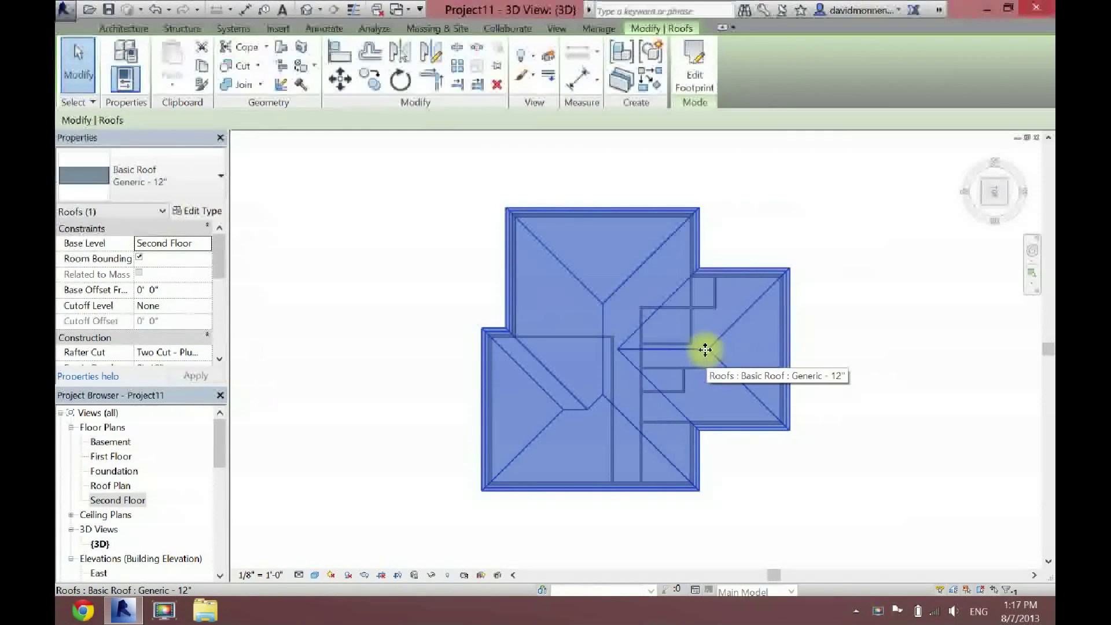
Step: Uncheck Defines Slope on the roof's right footprint edge, giving that wing a gable end
double_click(638, 335)
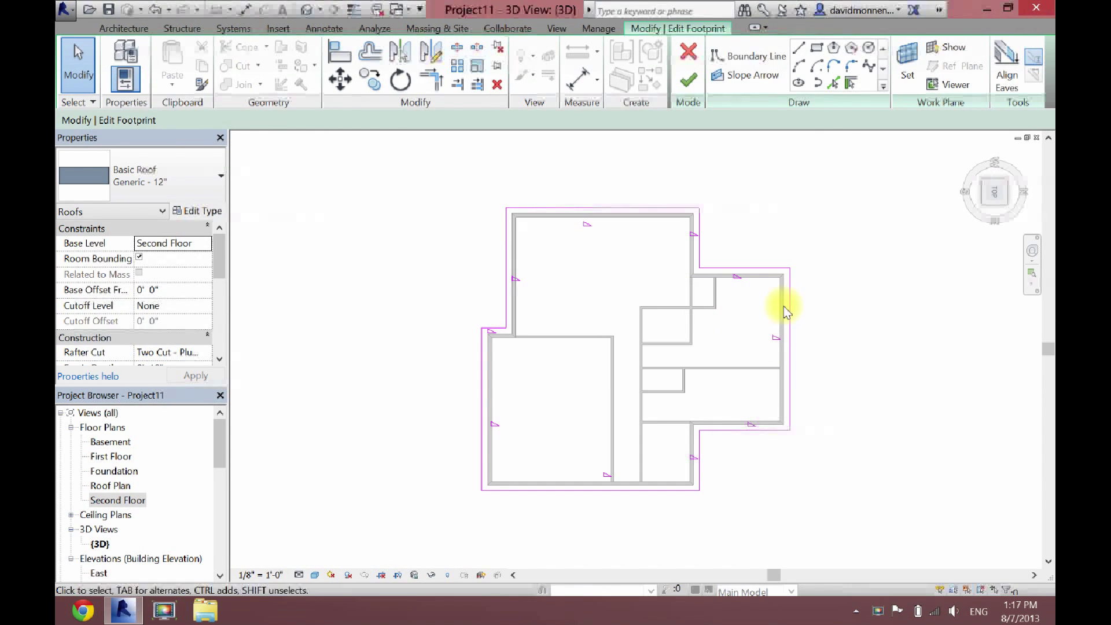
click(787, 351)
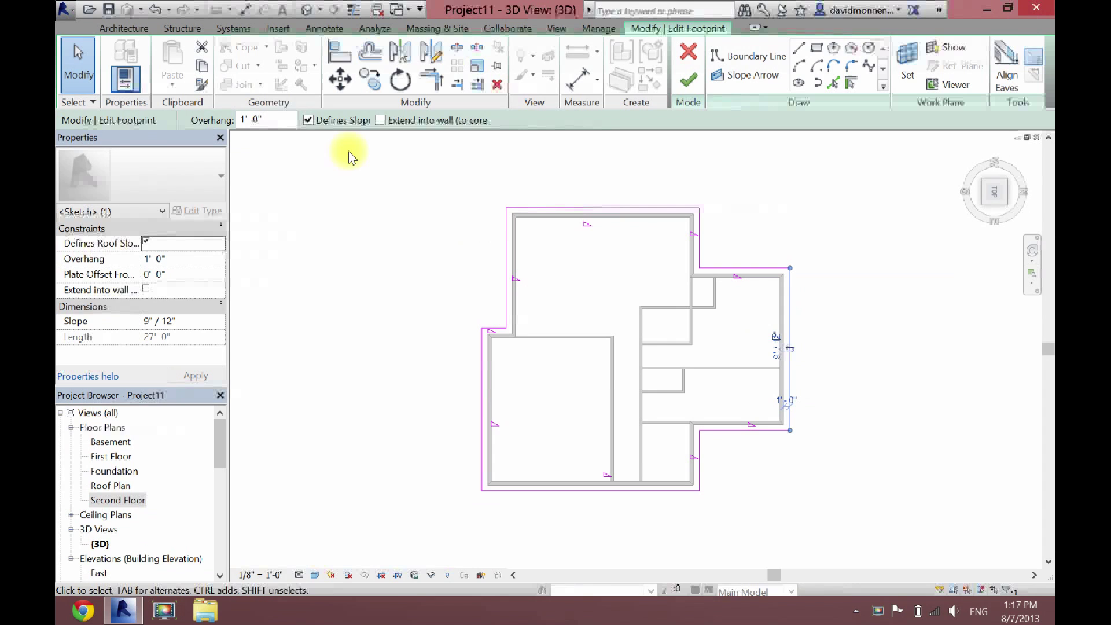
click(306, 120)
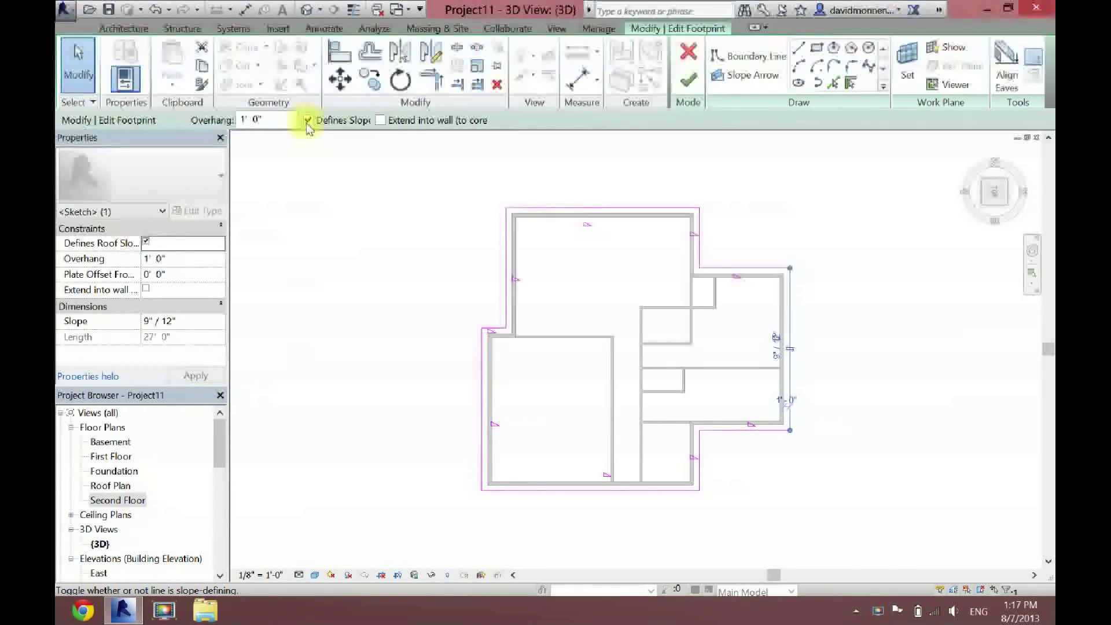
click(688, 81)
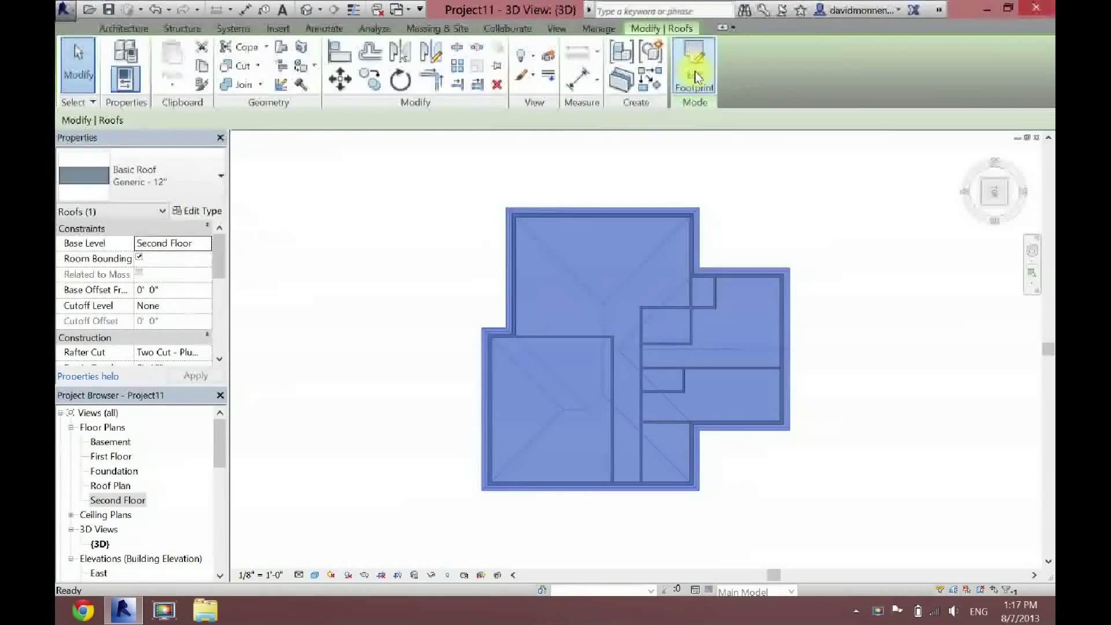
click(1002, 196)
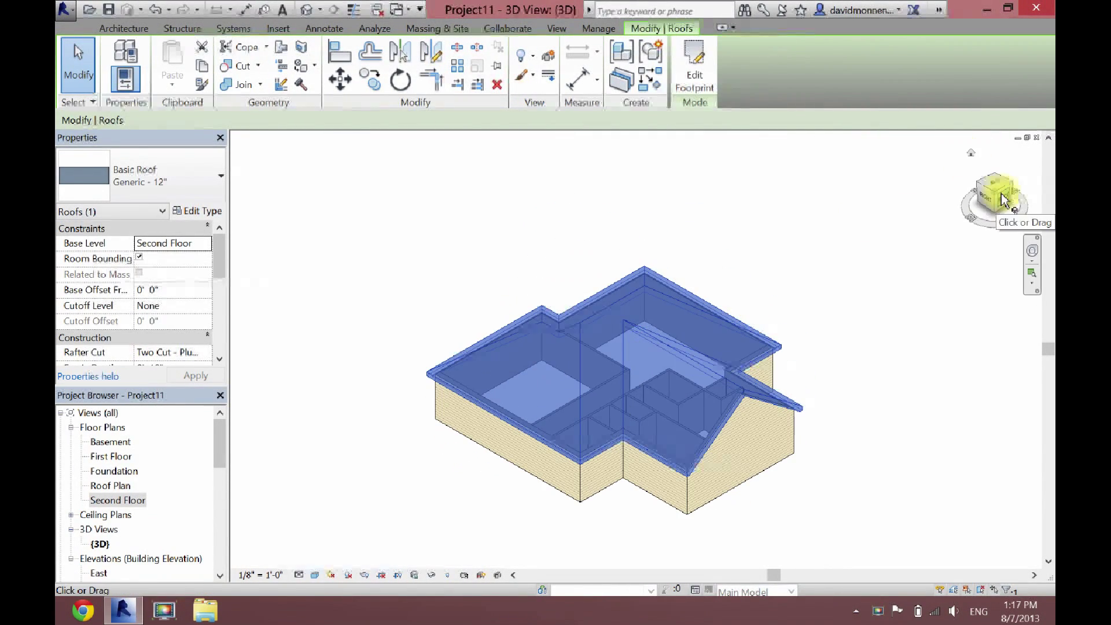
click(930, 380)
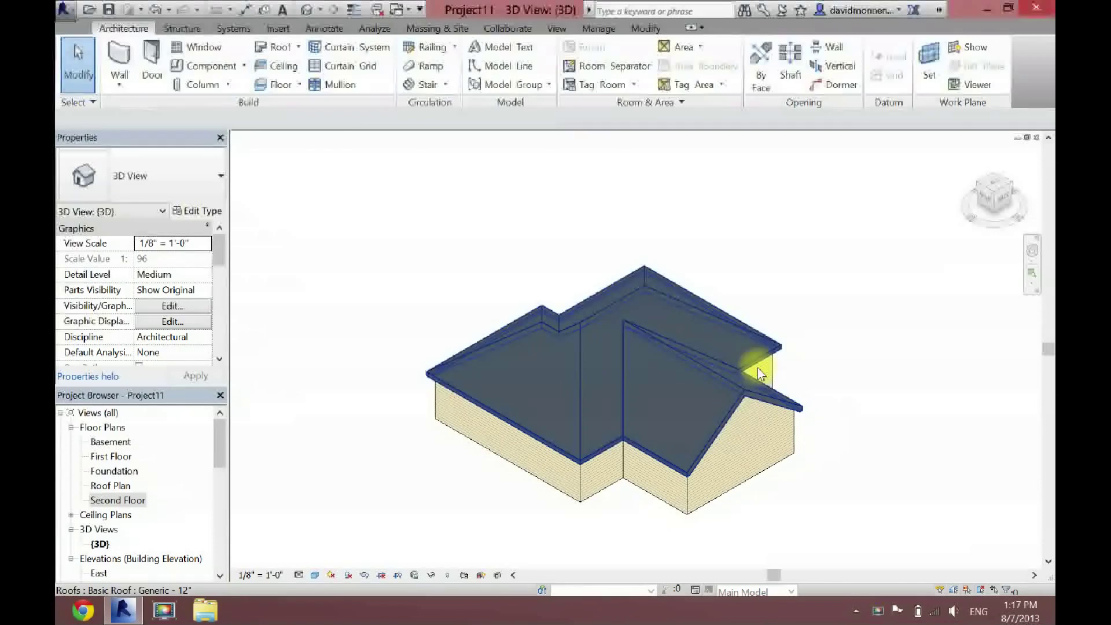
Step: Uncheck Defines Slope on the left footprint edge and rebuild the roof with a second gable
click(704, 373)
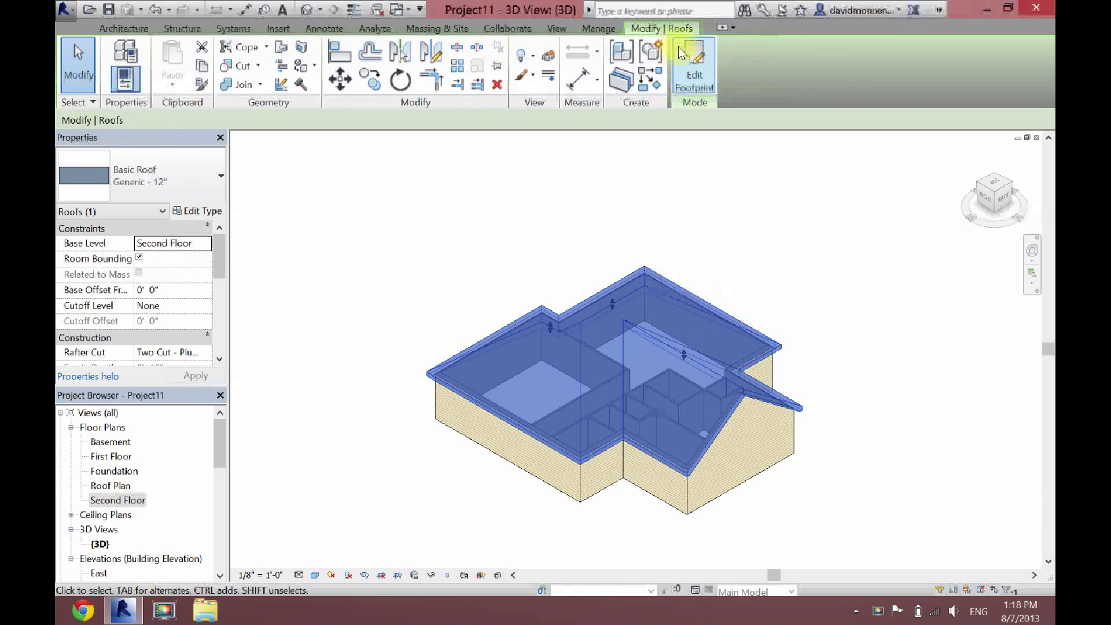
click(693, 63)
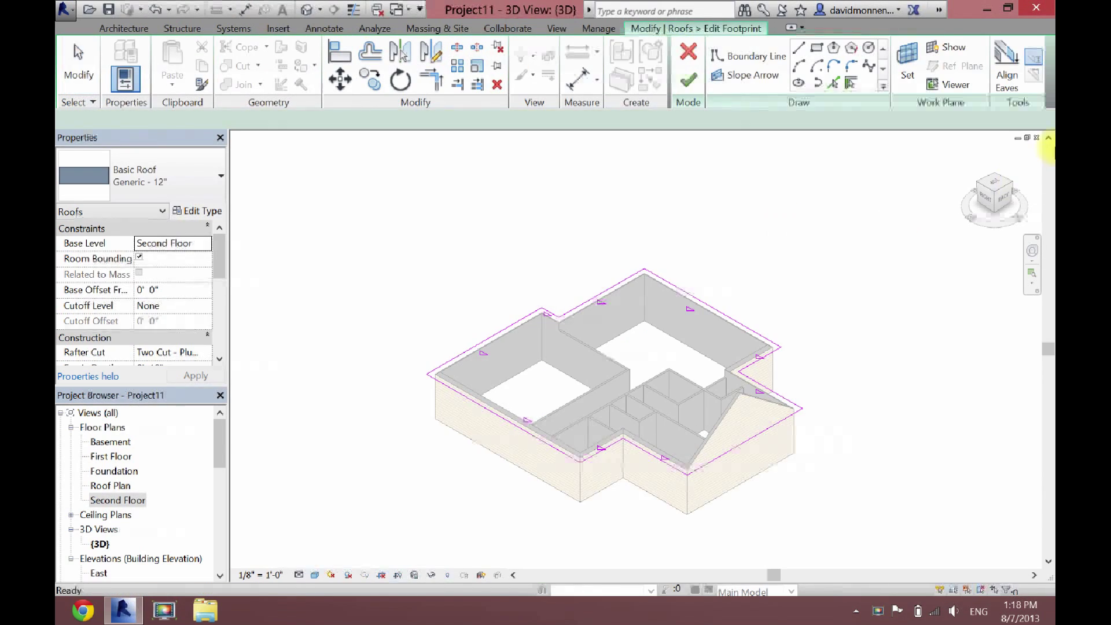
click(987, 191)
click(480, 376)
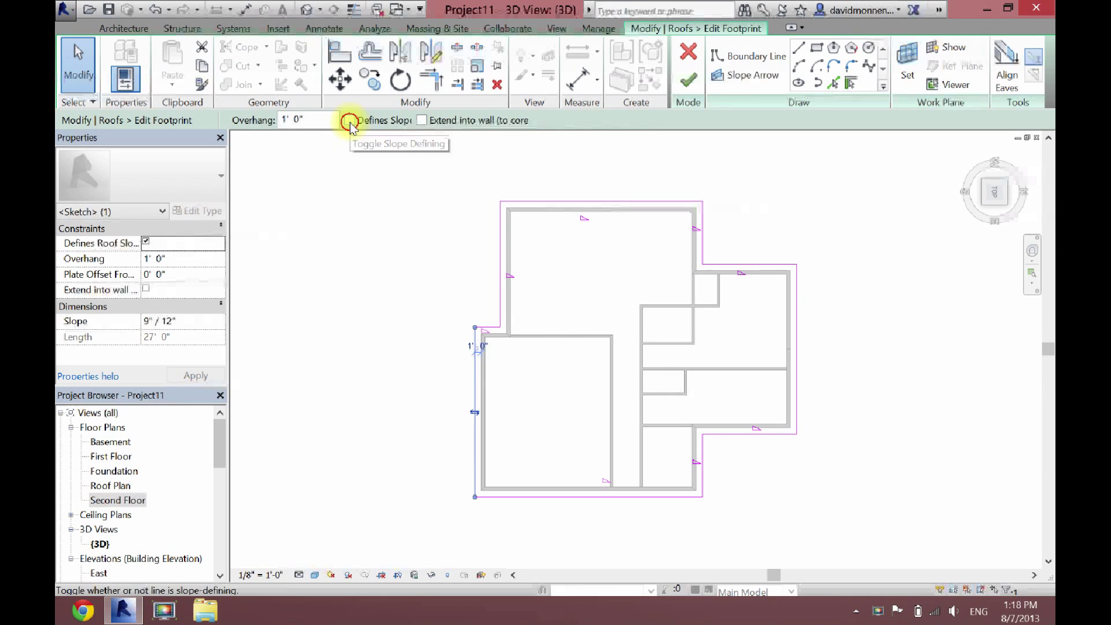
click(349, 120)
click(689, 81)
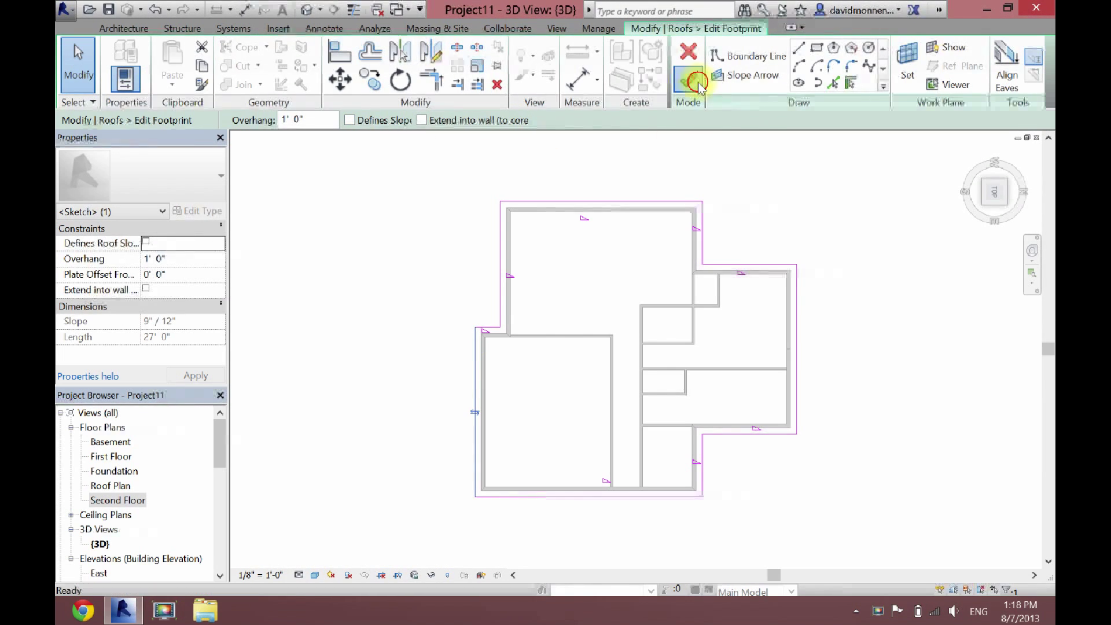
click(982, 363)
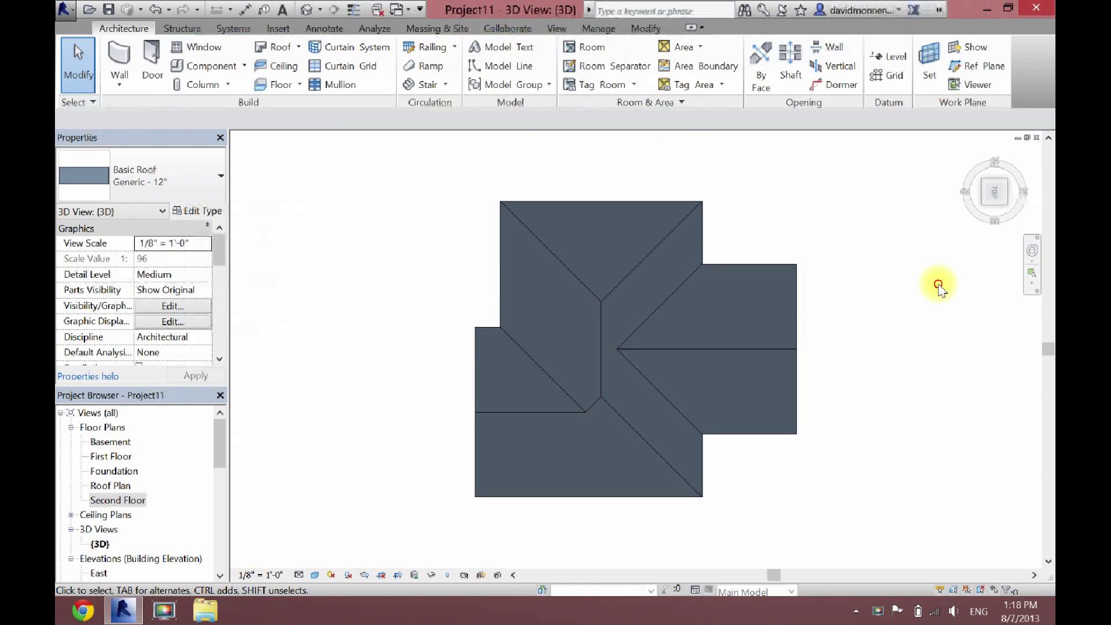
click(985, 203)
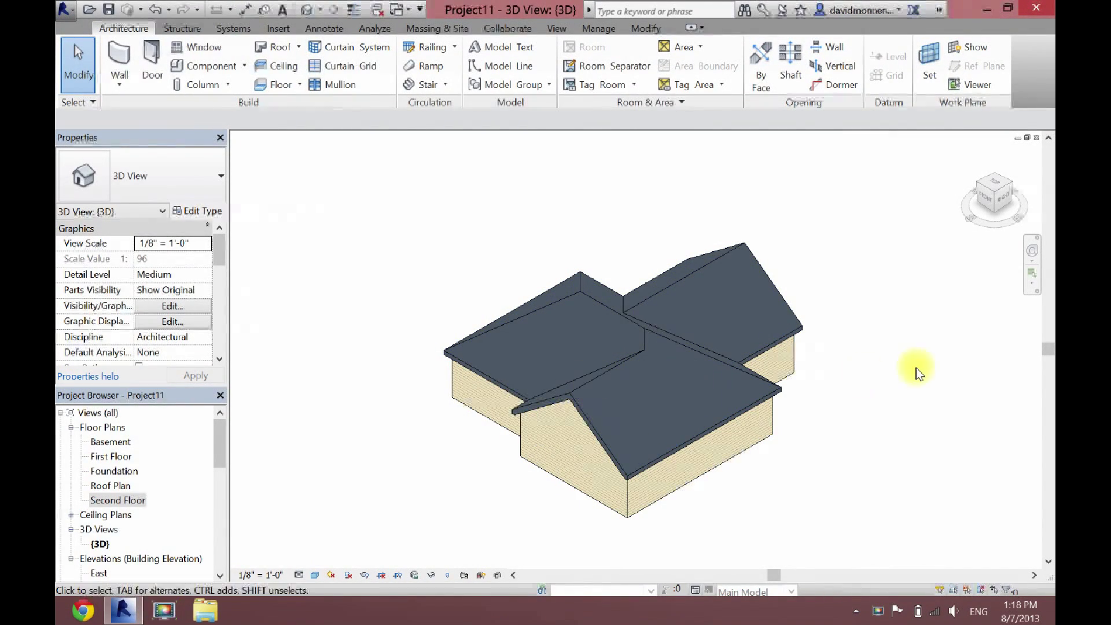
click(999, 184)
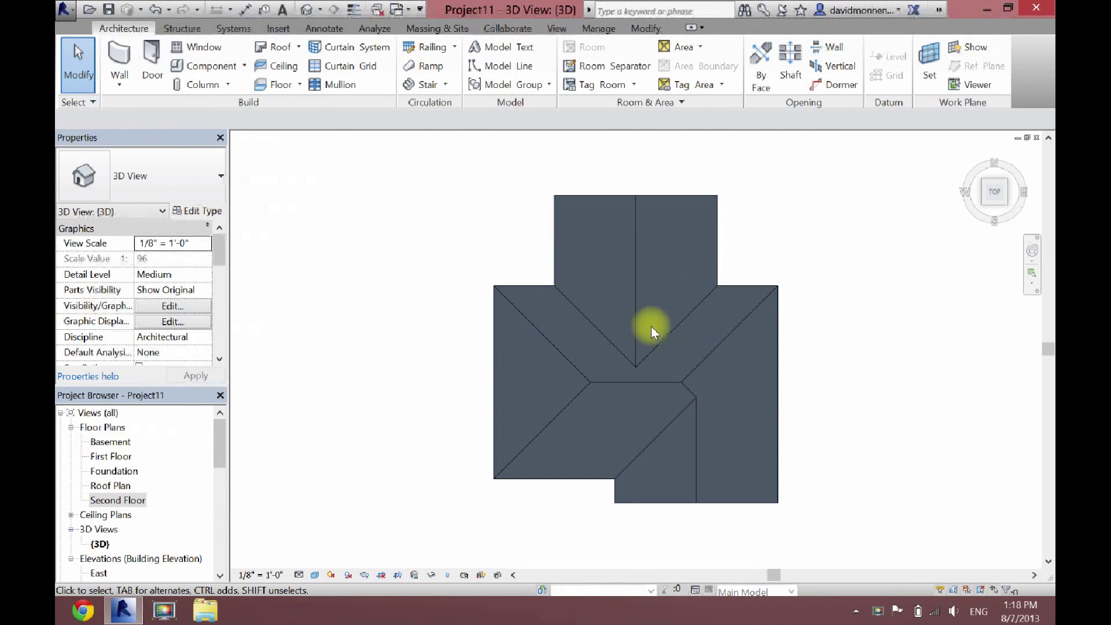
Step: Reopen the roof footprint, select its left boundary line, and finish editing
click(636, 321)
click(697, 49)
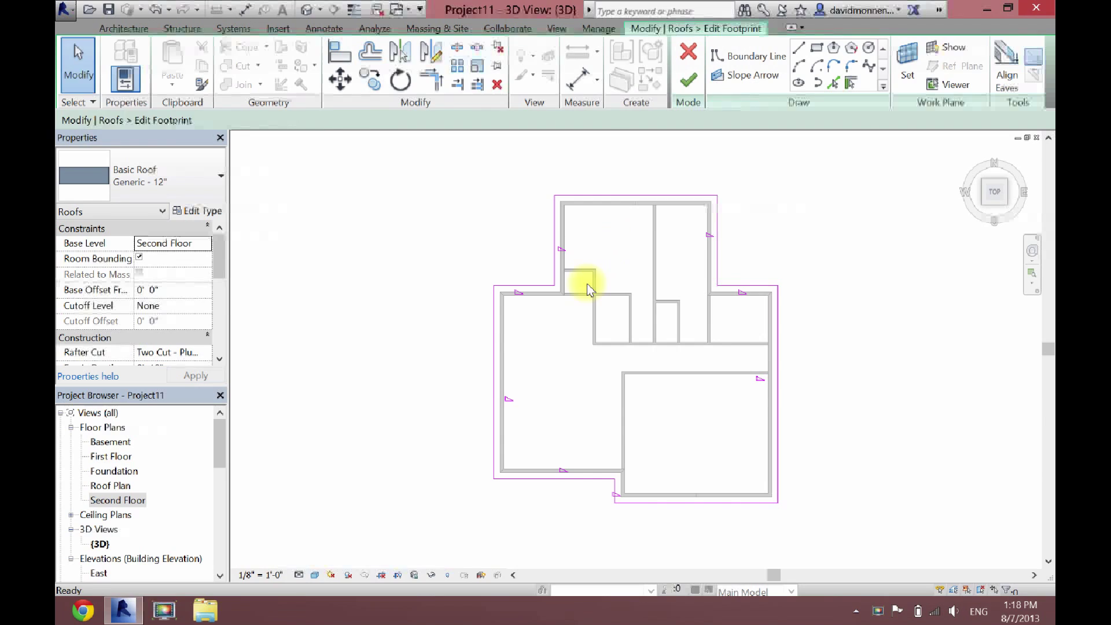
click(554, 249)
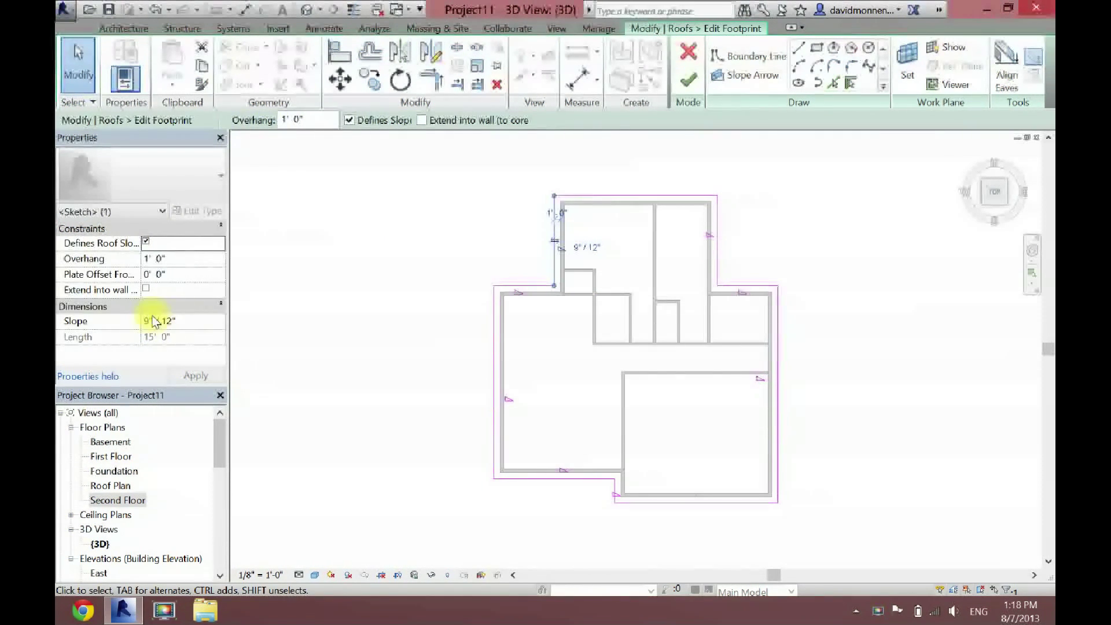
click(687, 52)
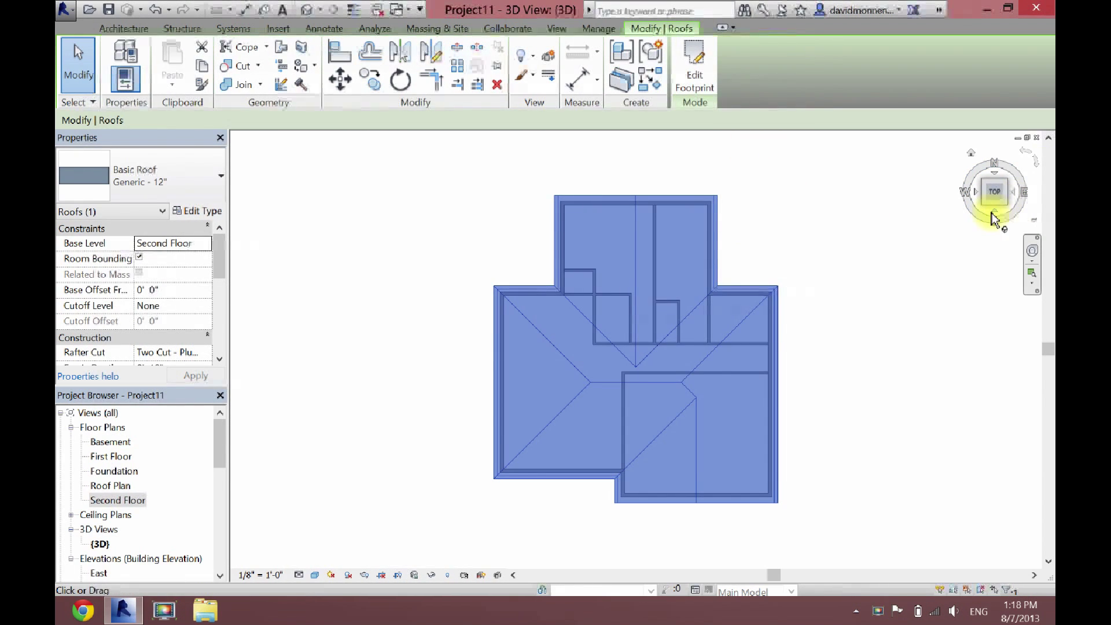
Step: From the Front view, drag the roof's shape handles into a single pointed peak
click(992, 213)
click(538, 335)
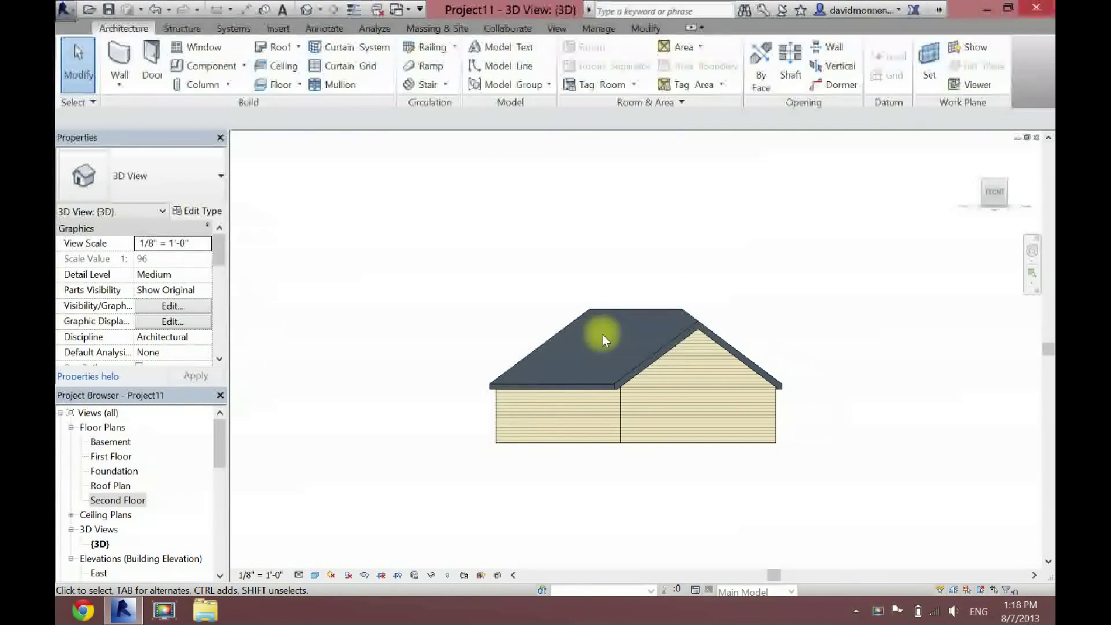
click(573, 312)
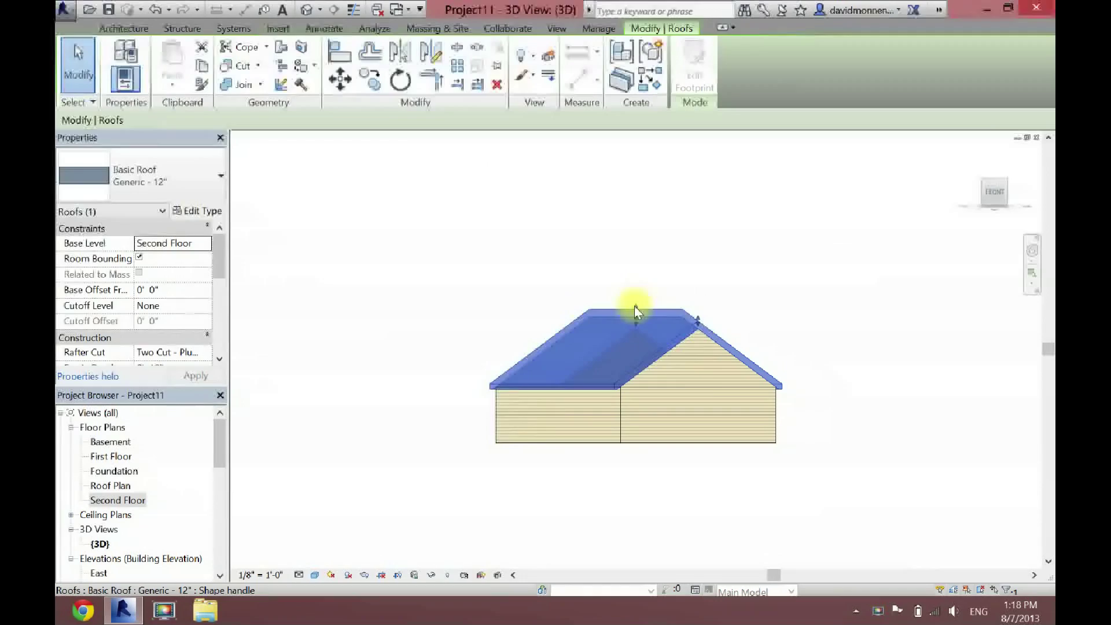
drag(635, 311, 631, 240)
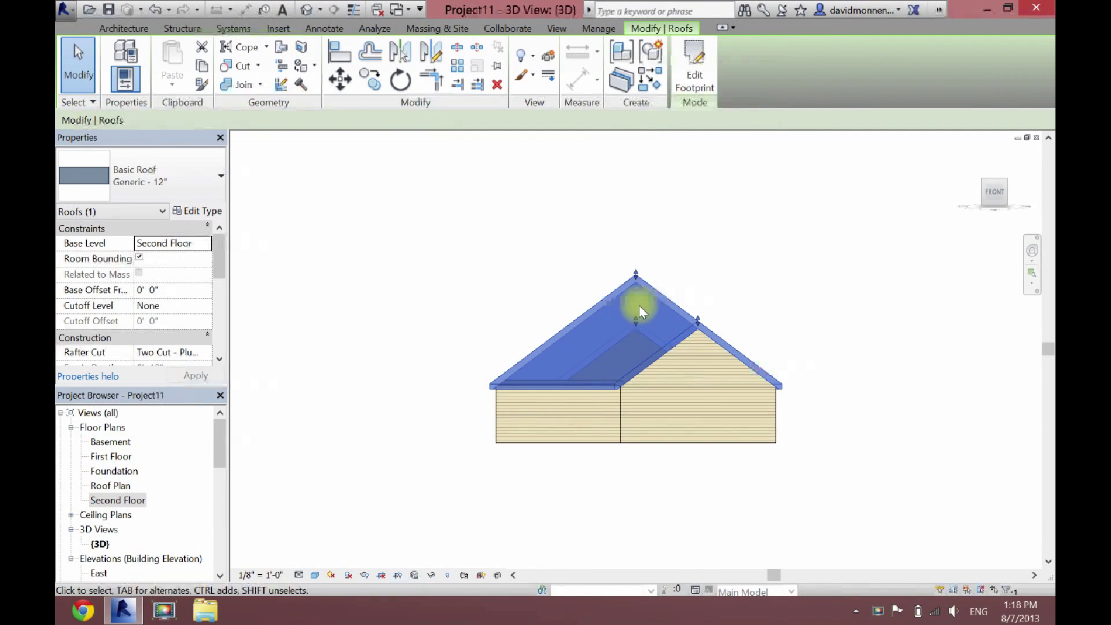
drag(635, 320, 634, 350)
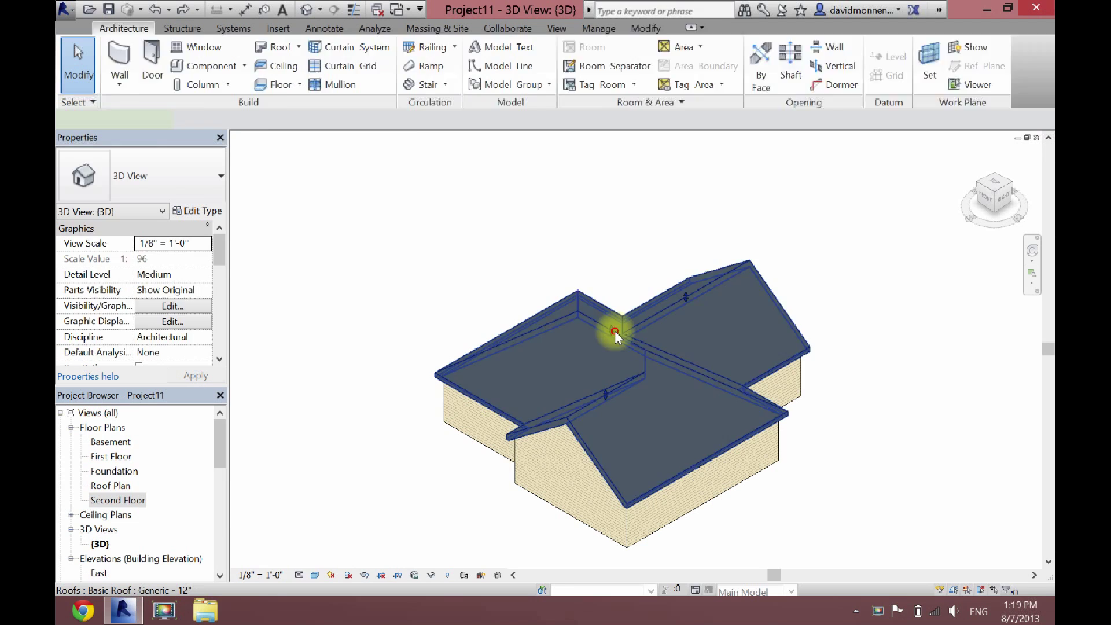
Step: Set the roof's slope to 3"/12" and apply it
click(615, 336)
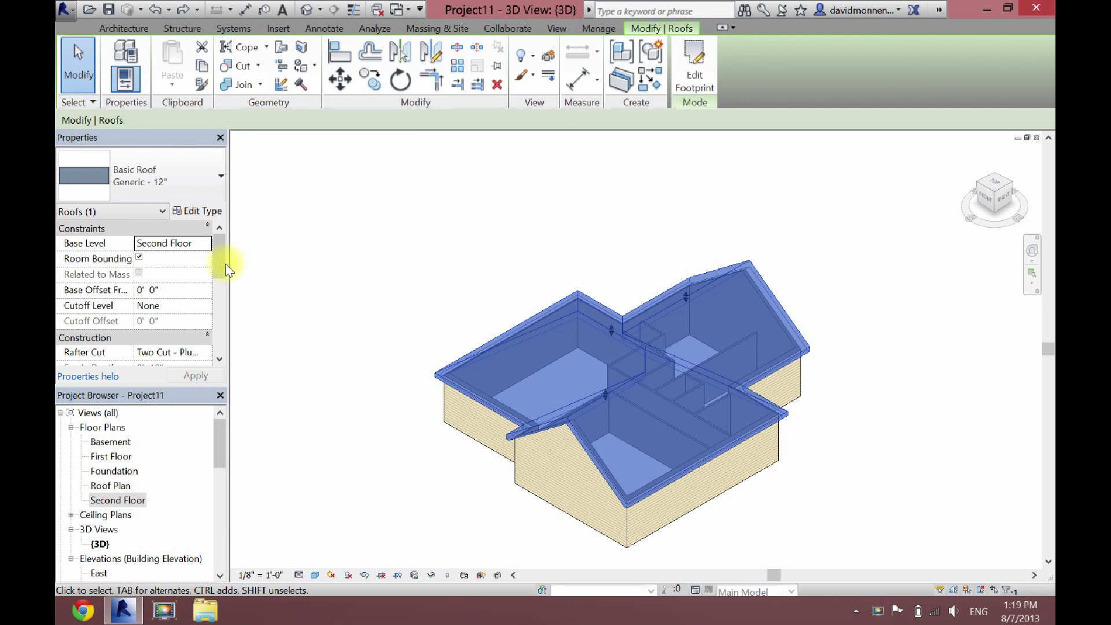
scroll(218, 278, down, 1)
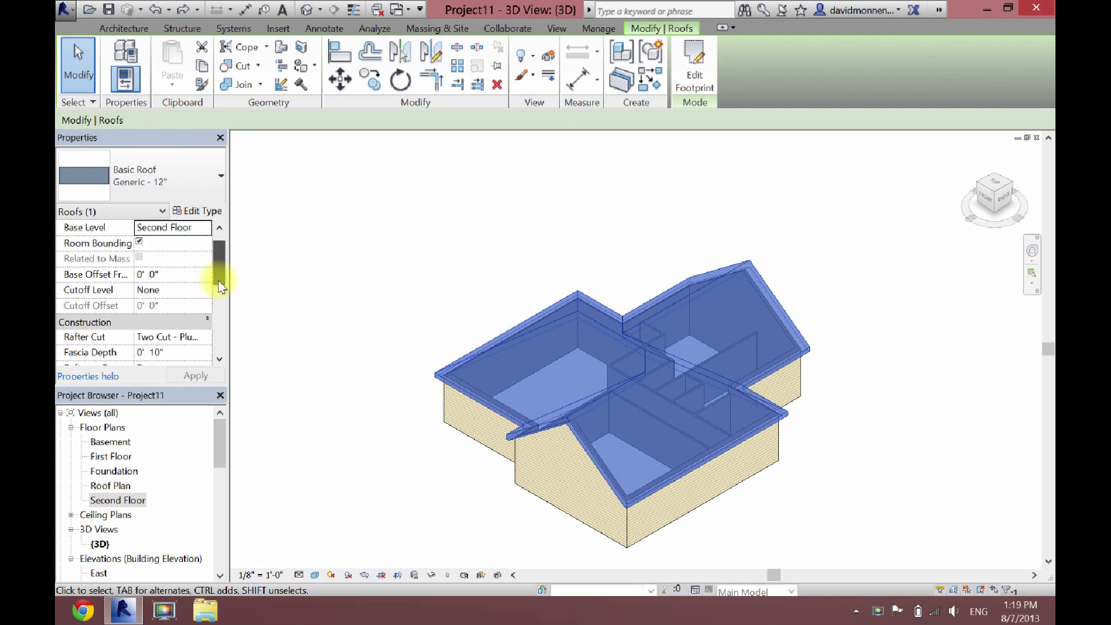
scroll(220, 285, down, 4)
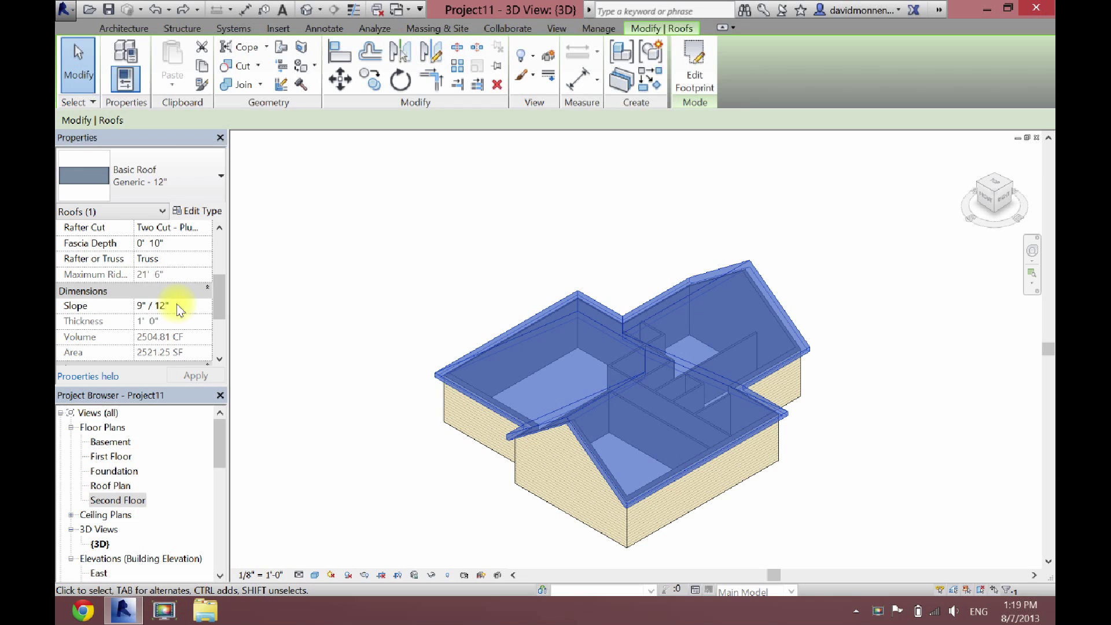
click(142, 305)
text(3)
key(Return)
click(176, 374)
Step: Change the roof's slope to a steeper 30"/12" and apply it
click(456, 471)
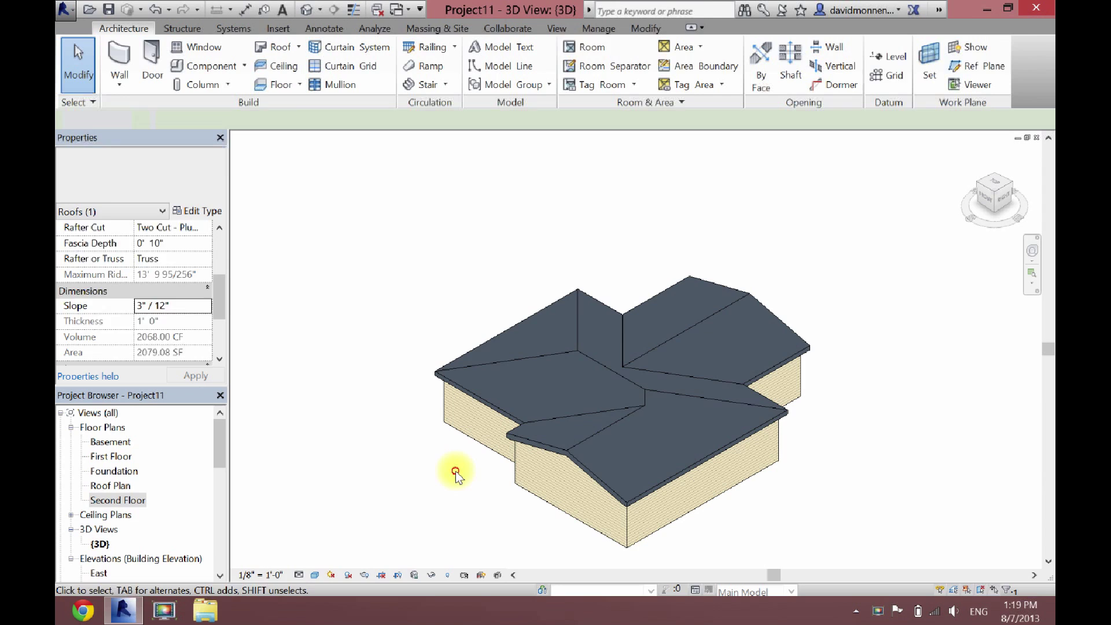
click(583, 444)
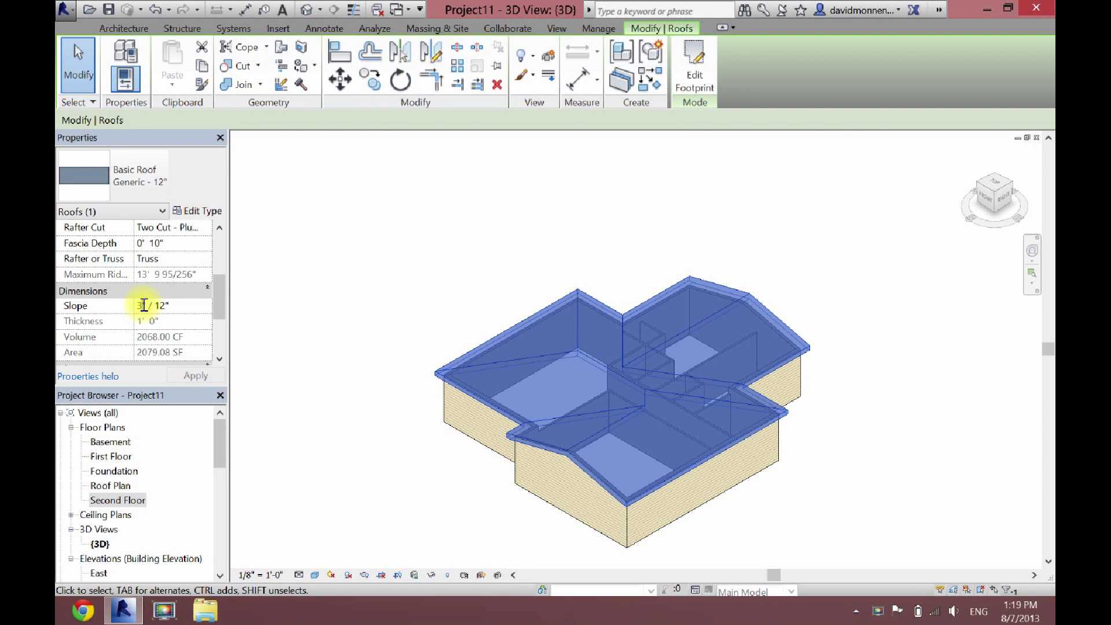
click(172, 376)
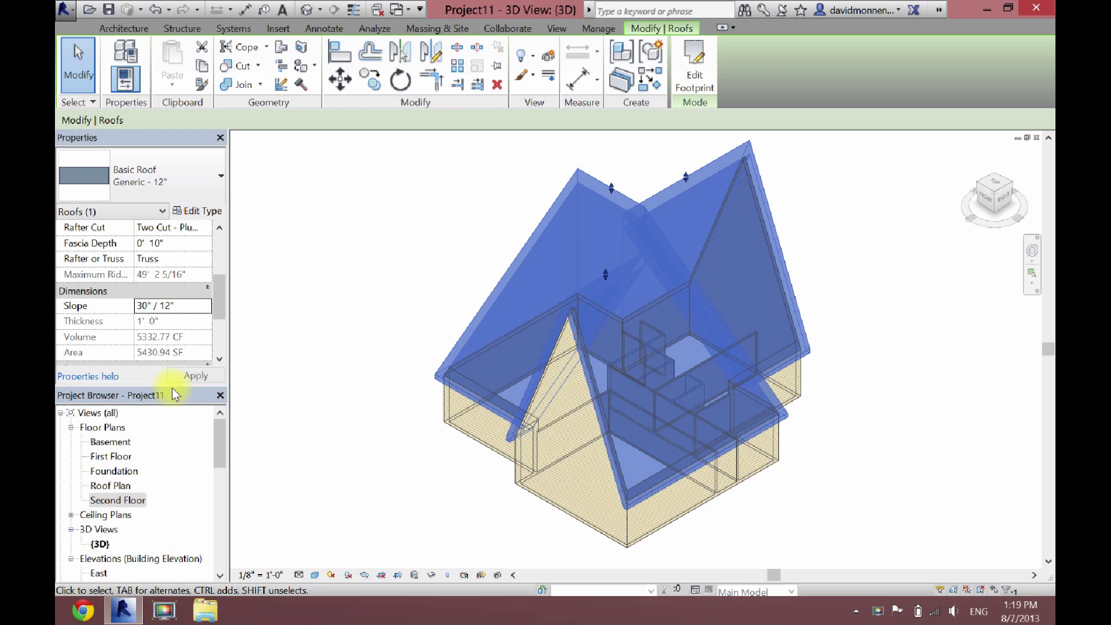
click(384, 401)
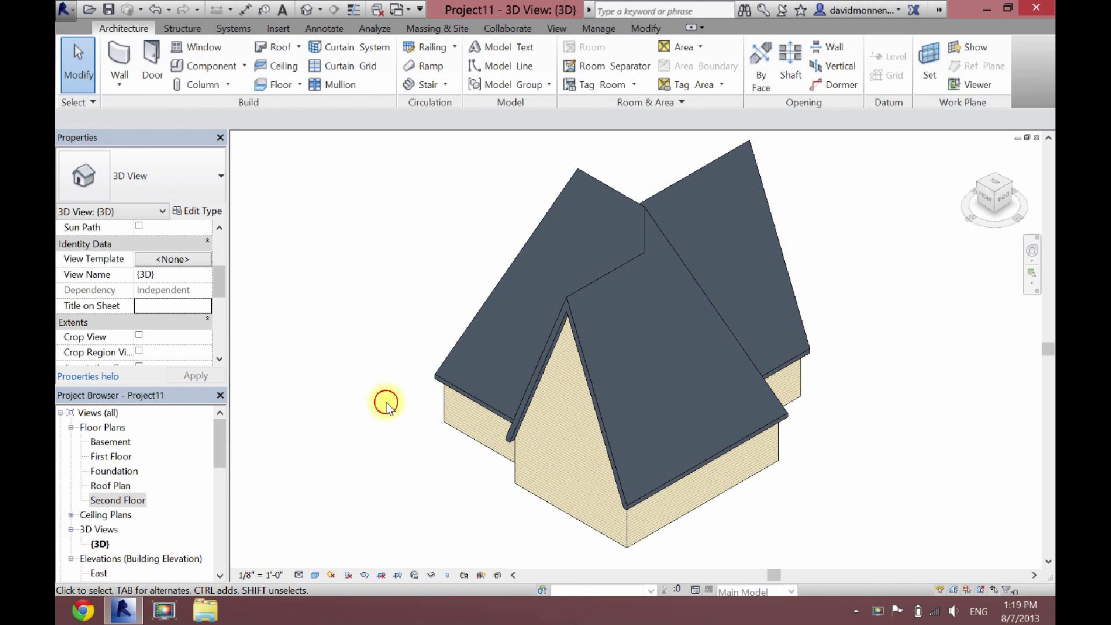
Step: Delete the roof and view the bare walls from the top
click(647, 224)
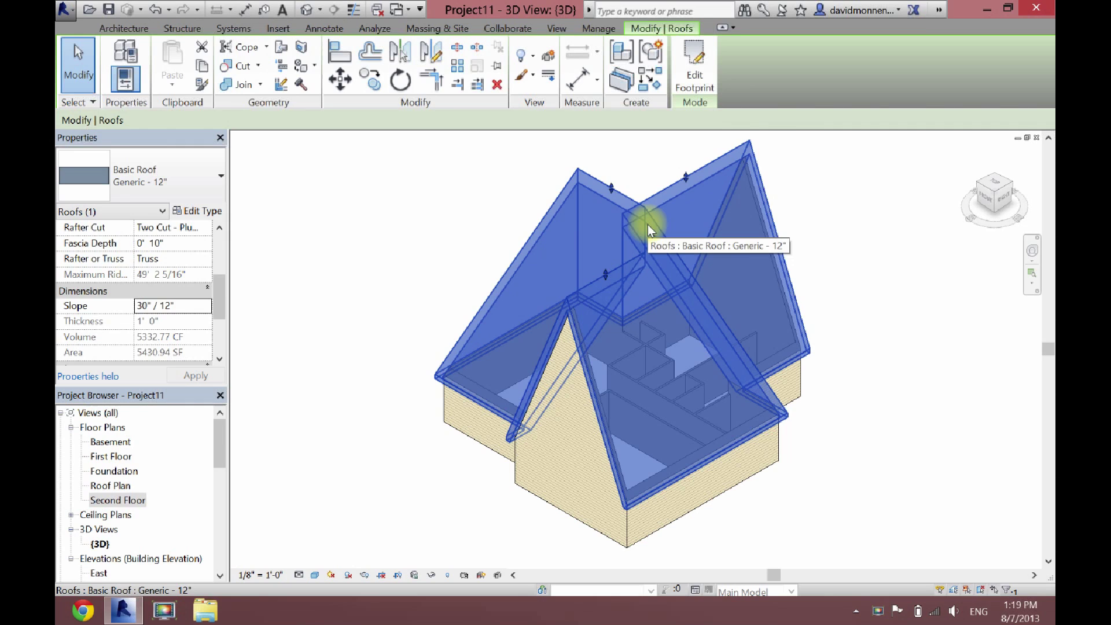
key(Delete)
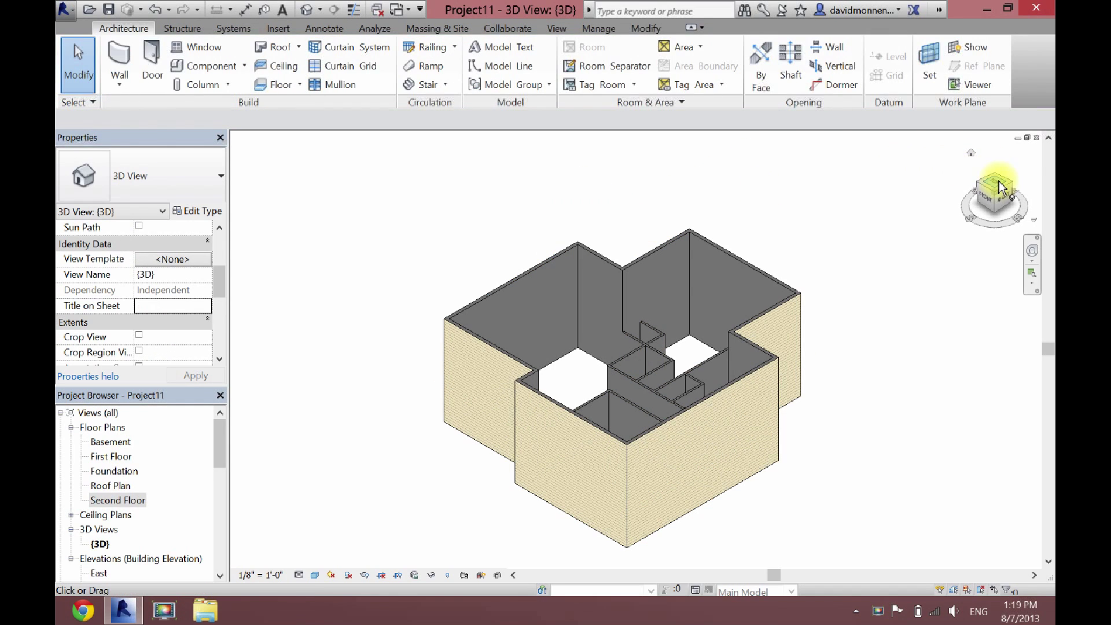
click(1000, 187)
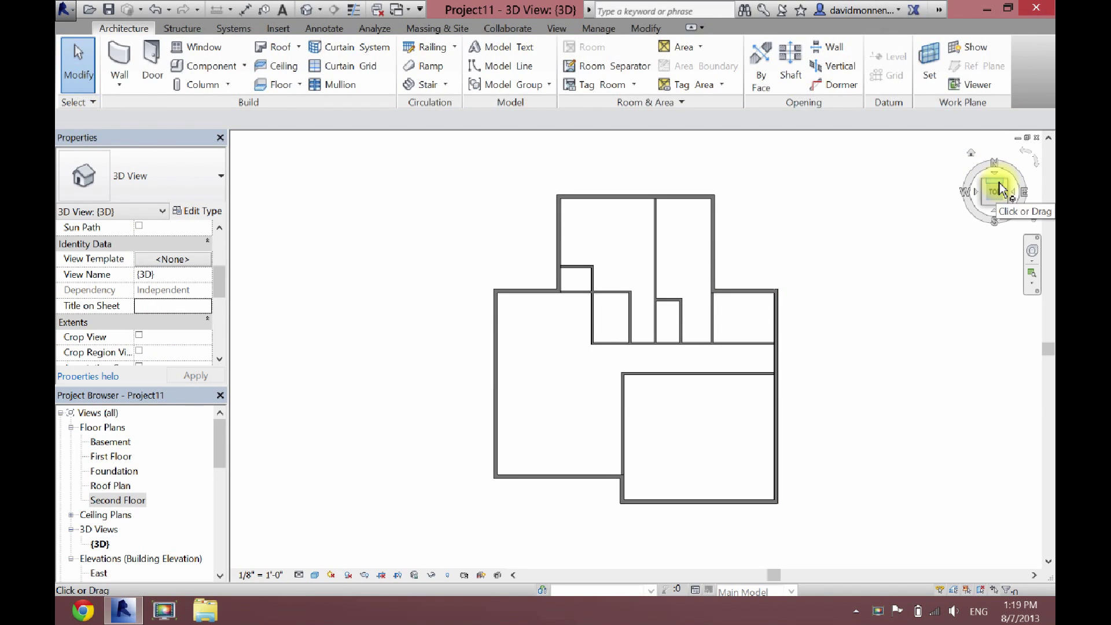
Step: Start a new footprint roof on Second Floor using the left, top, bottom and right walls
double_click(124, 500)
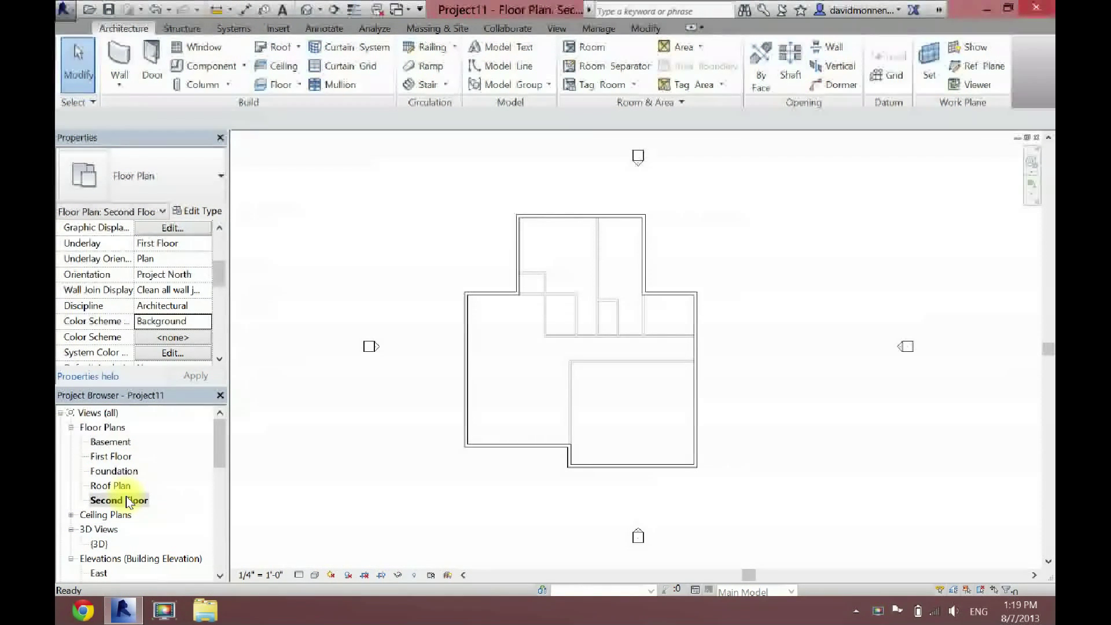
click(277, 49)
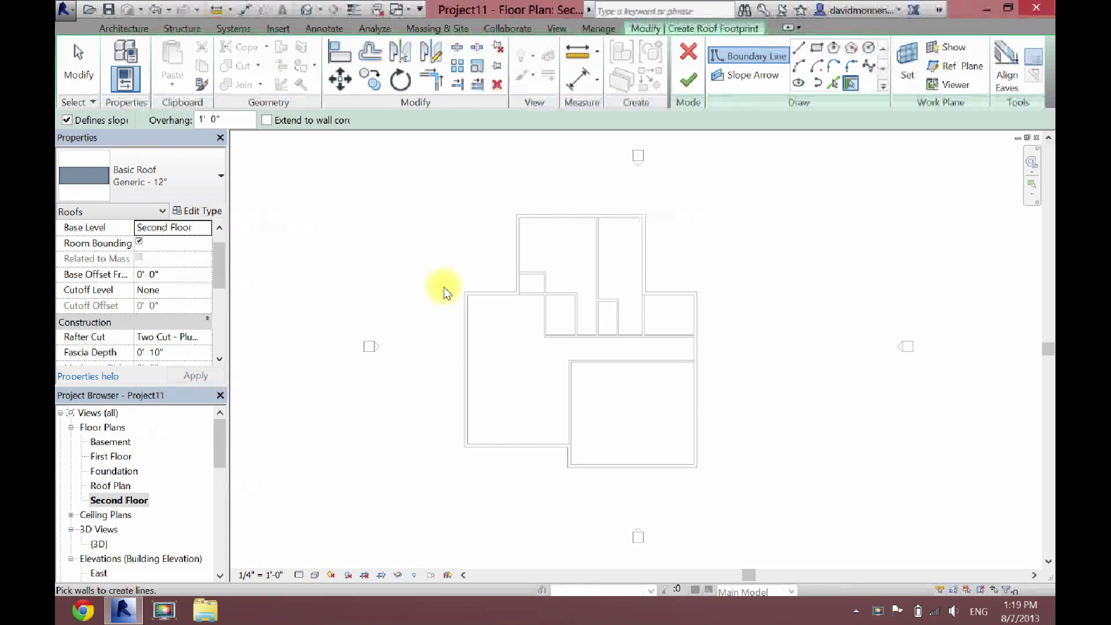
click(461, 347)
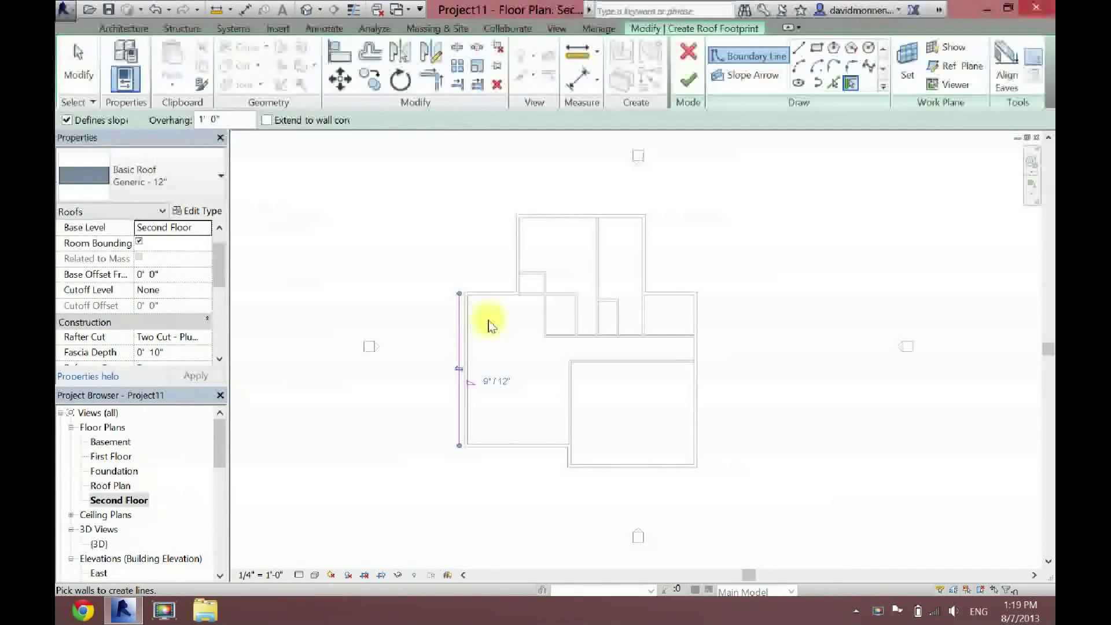
click(494, 289)
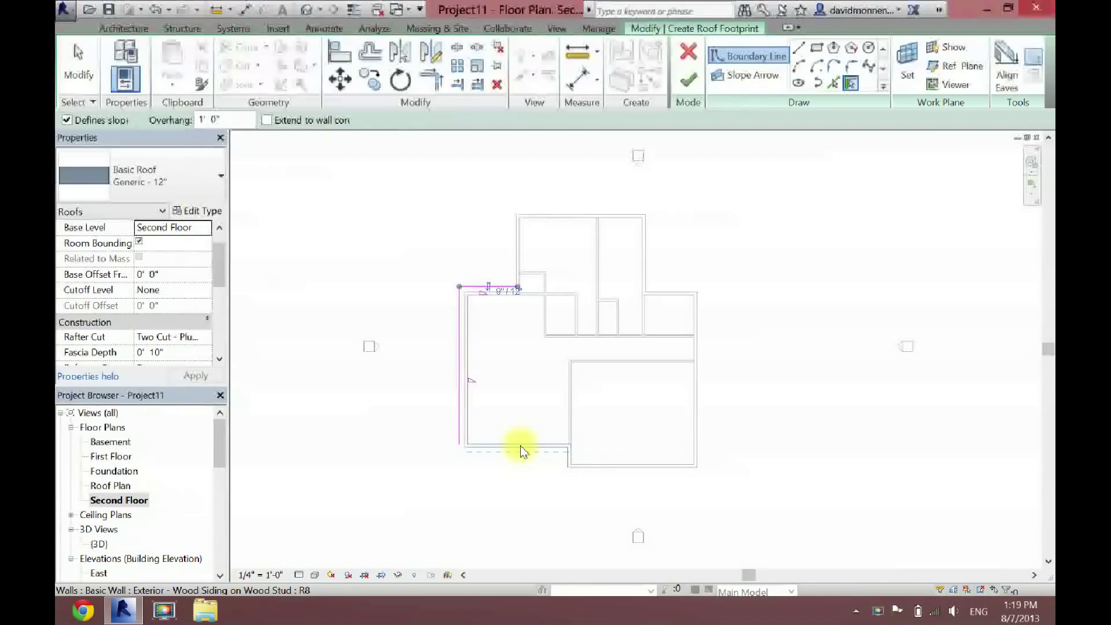
click(550, 449)
click(697, 358)
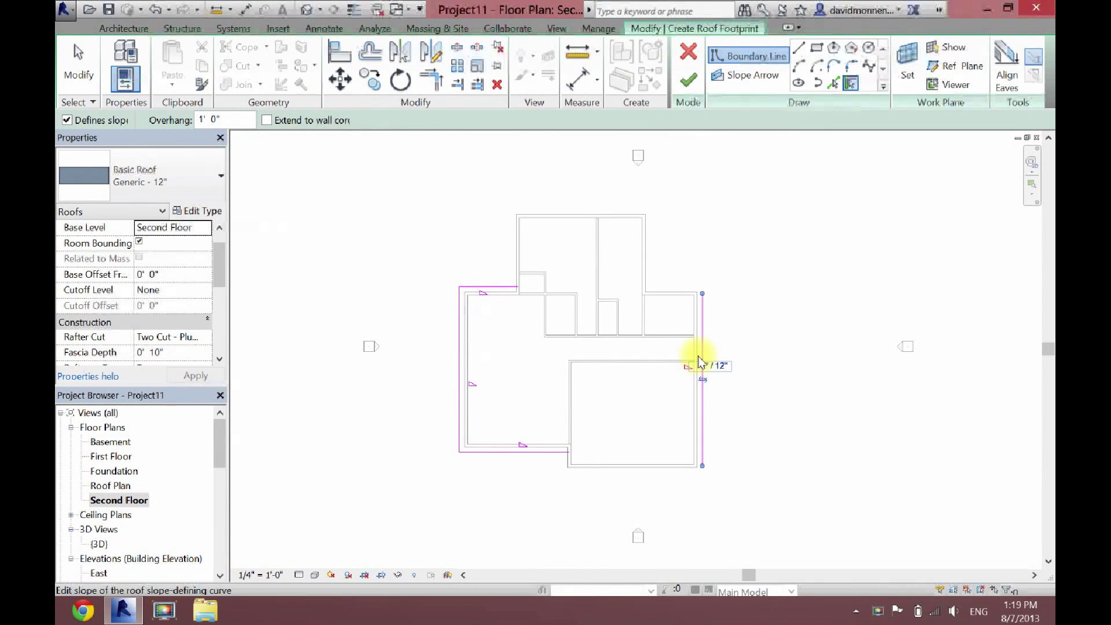
Step: Trim the top and bottom boundary lines to the right line into clean corners
click(450, 85)
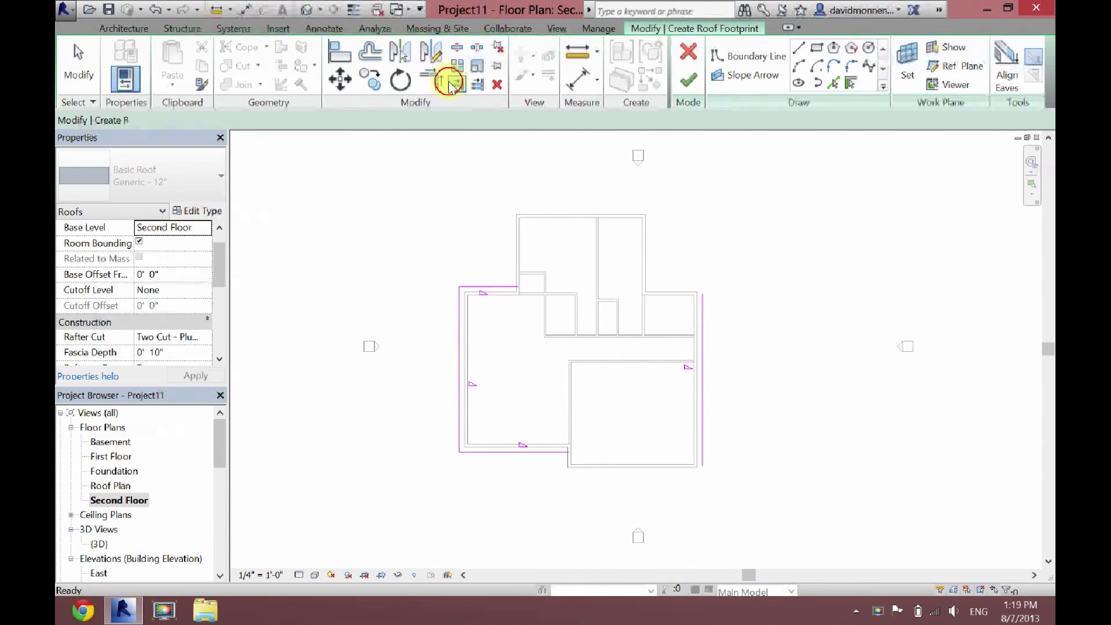
click(491, 292)
click(706, 340)
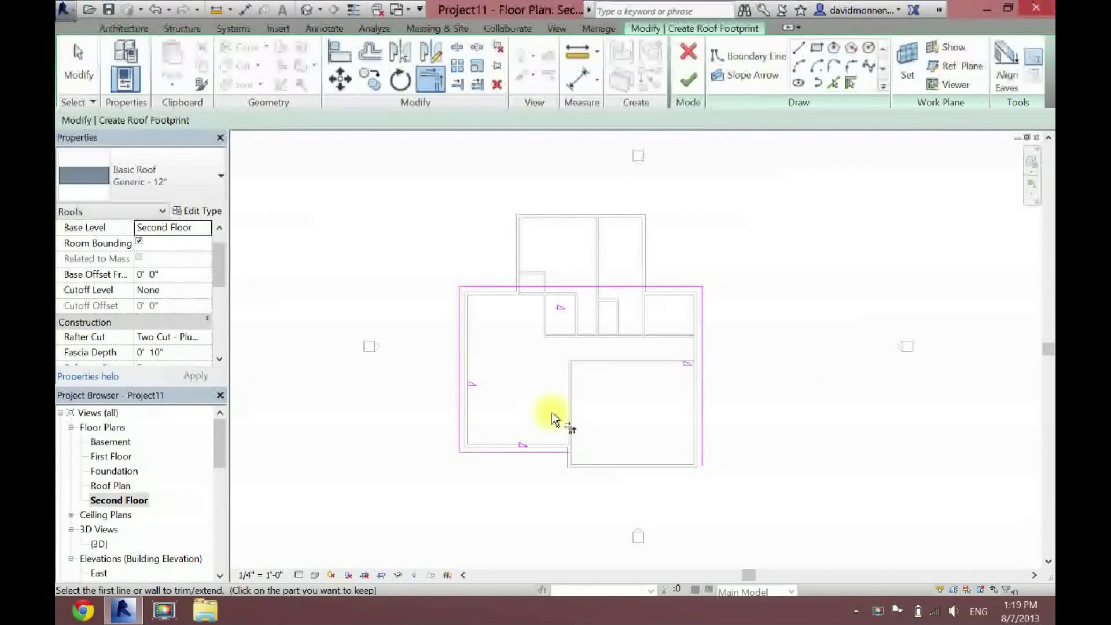
click(531, 452)
click(702, 448)
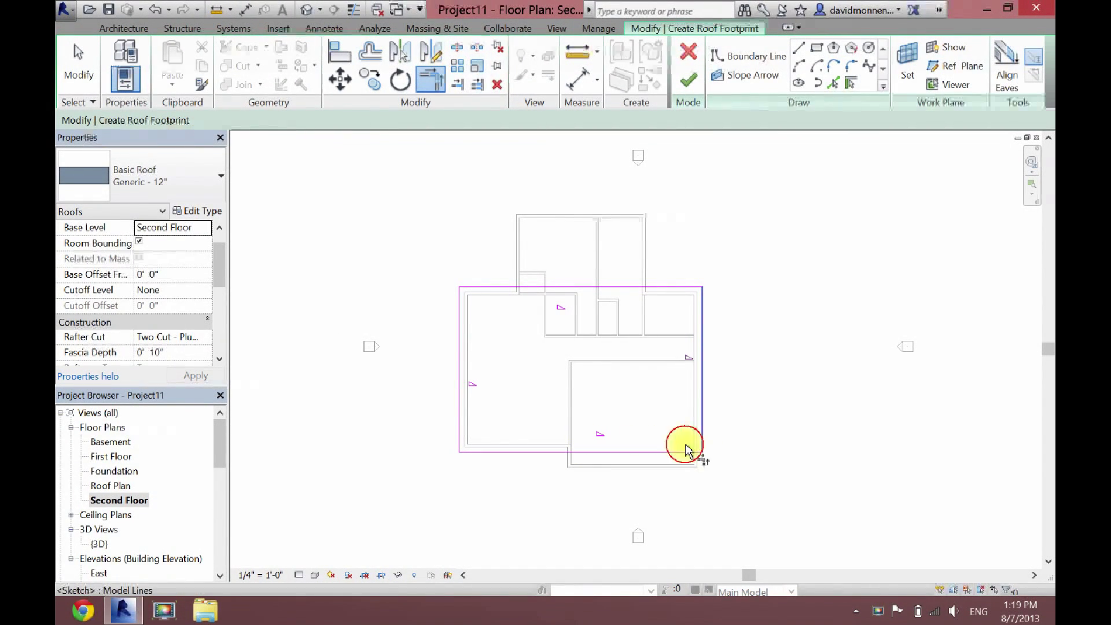
click(77, 72)
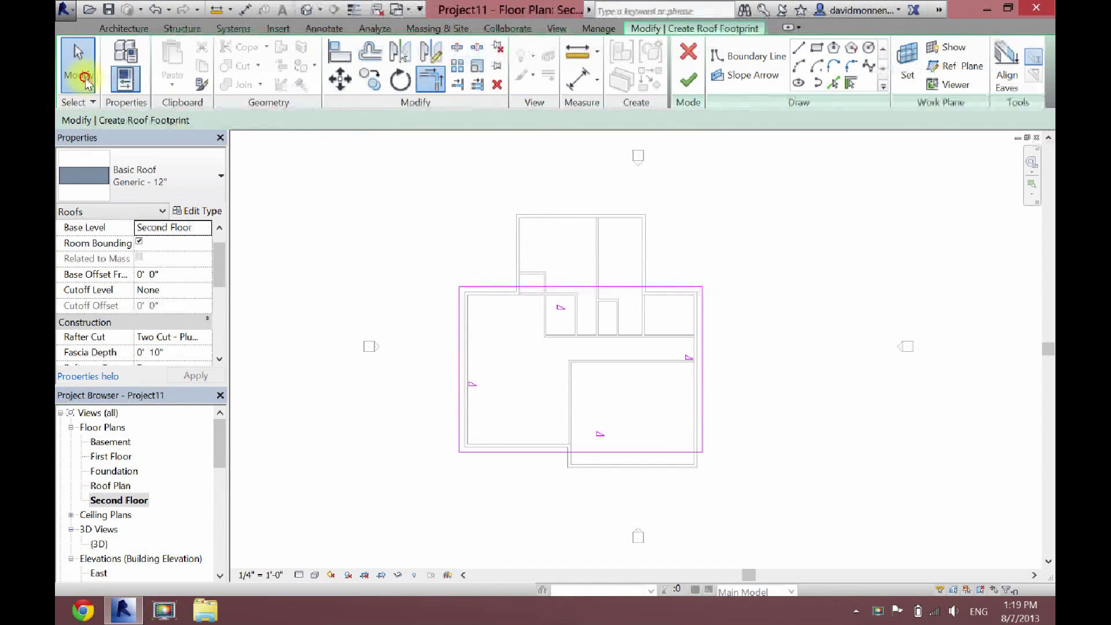
Step: Make the left and right edges non-sloping gables, finish the roof and attach the walls
click(459, 362)
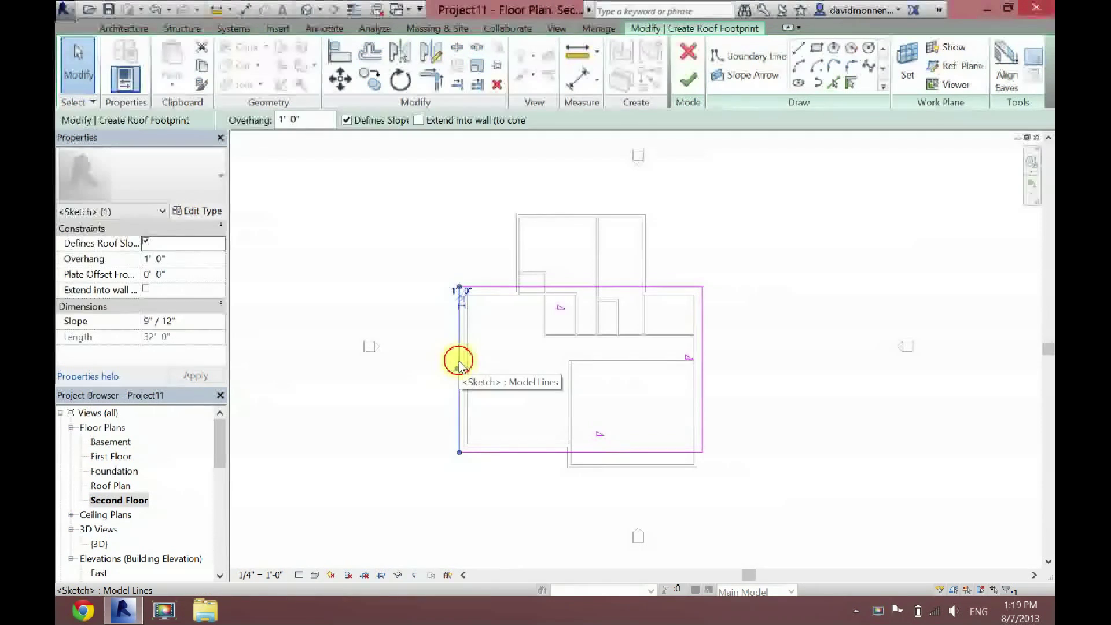
click(702, 350)
click(459, 341)
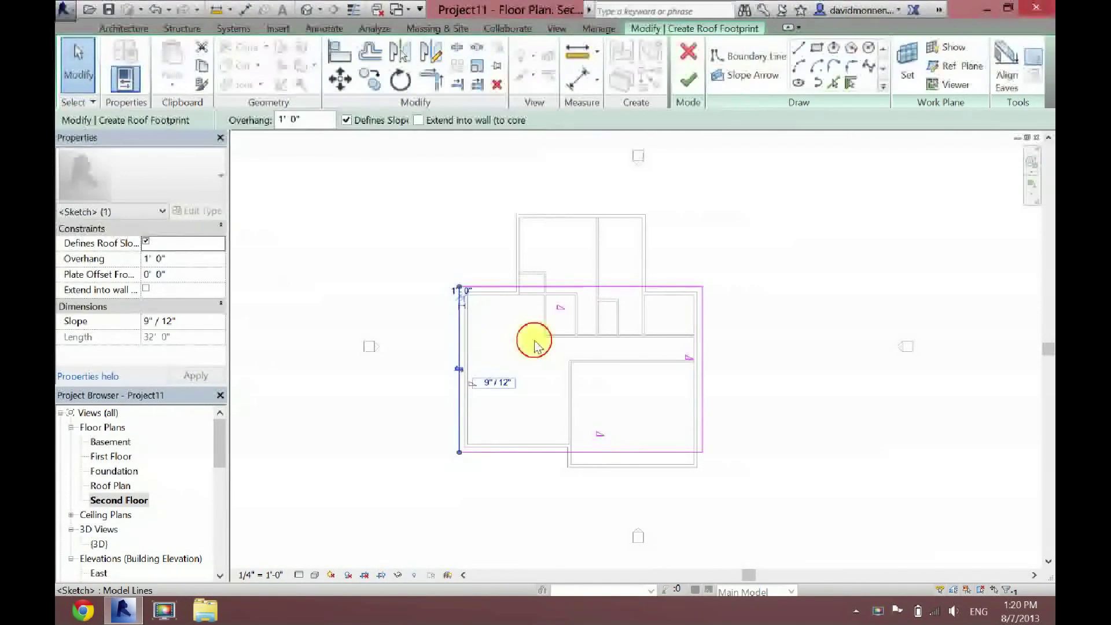
click(535, 346)
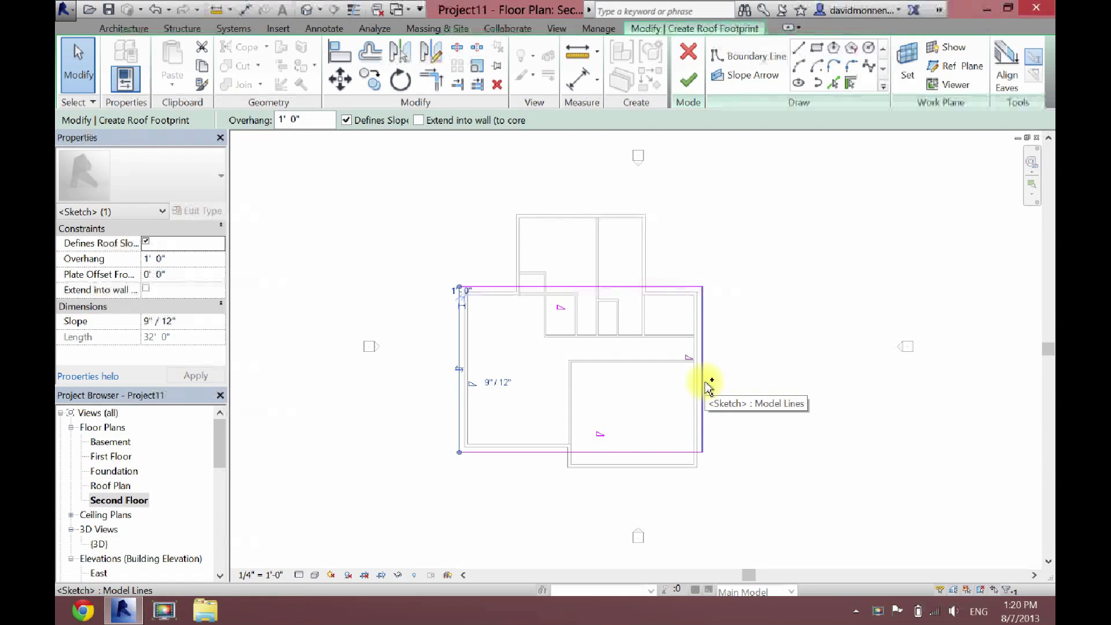
ctrl+click(703, 383)
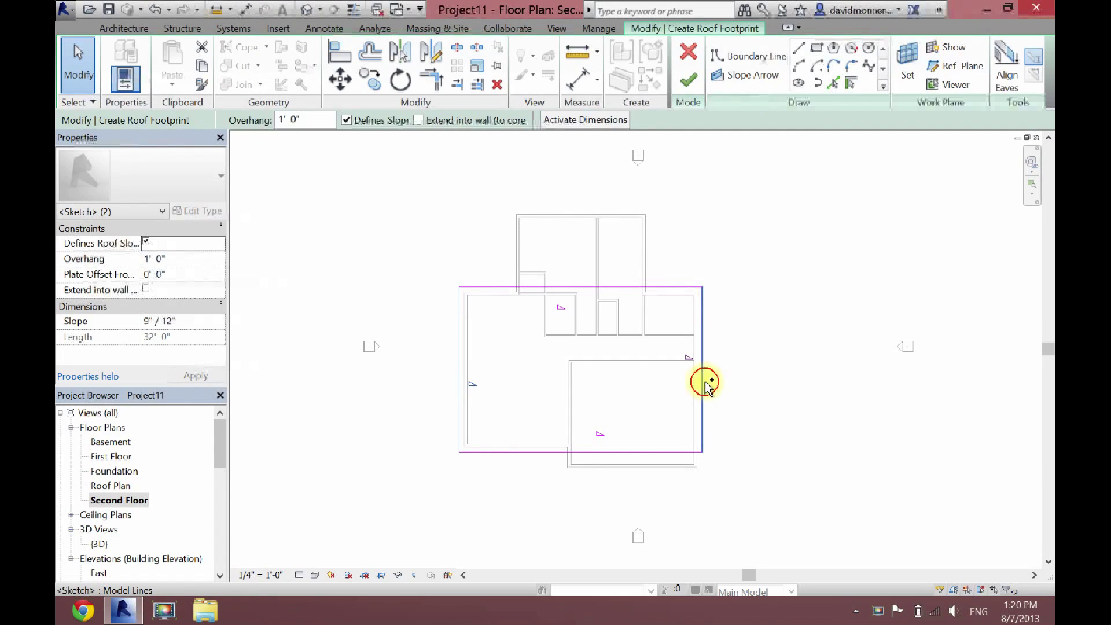
click(345, 120)
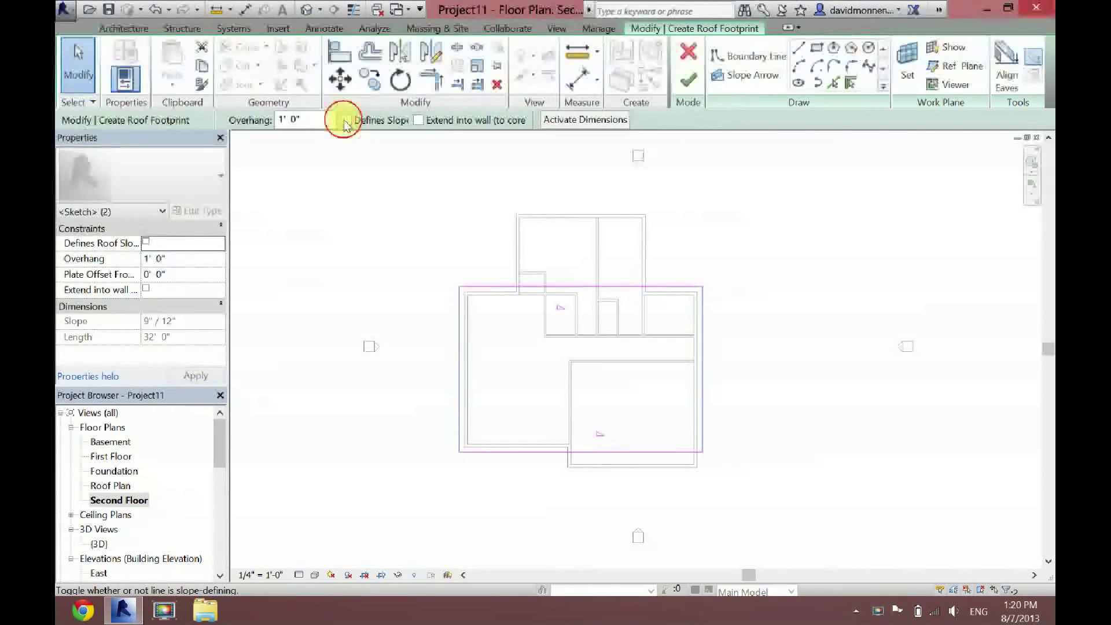
click(689, 82)
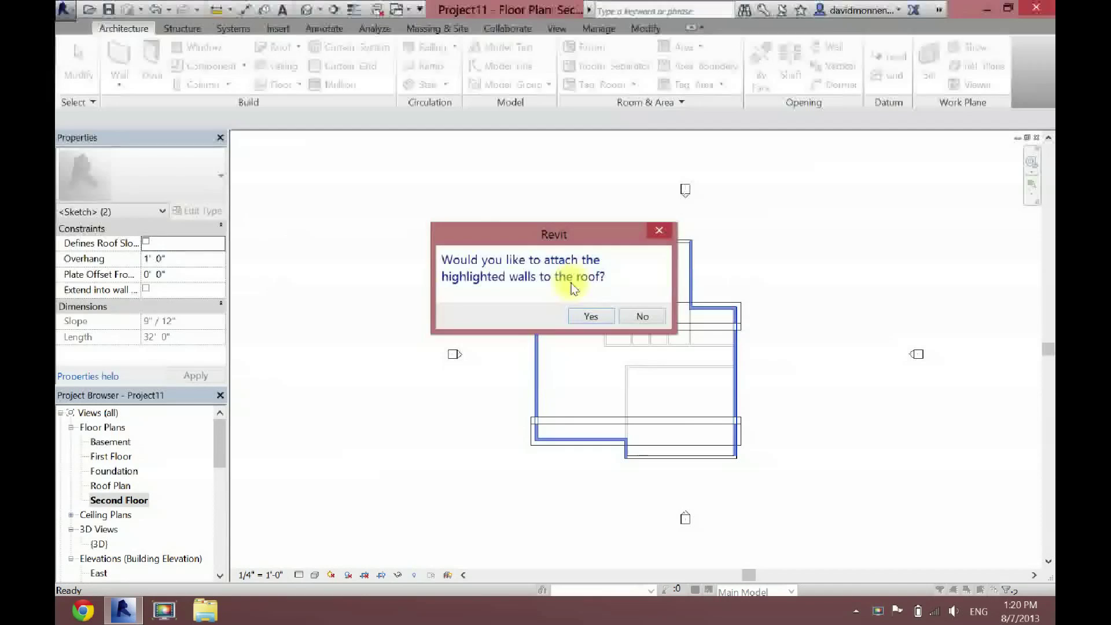
click(587, 317)
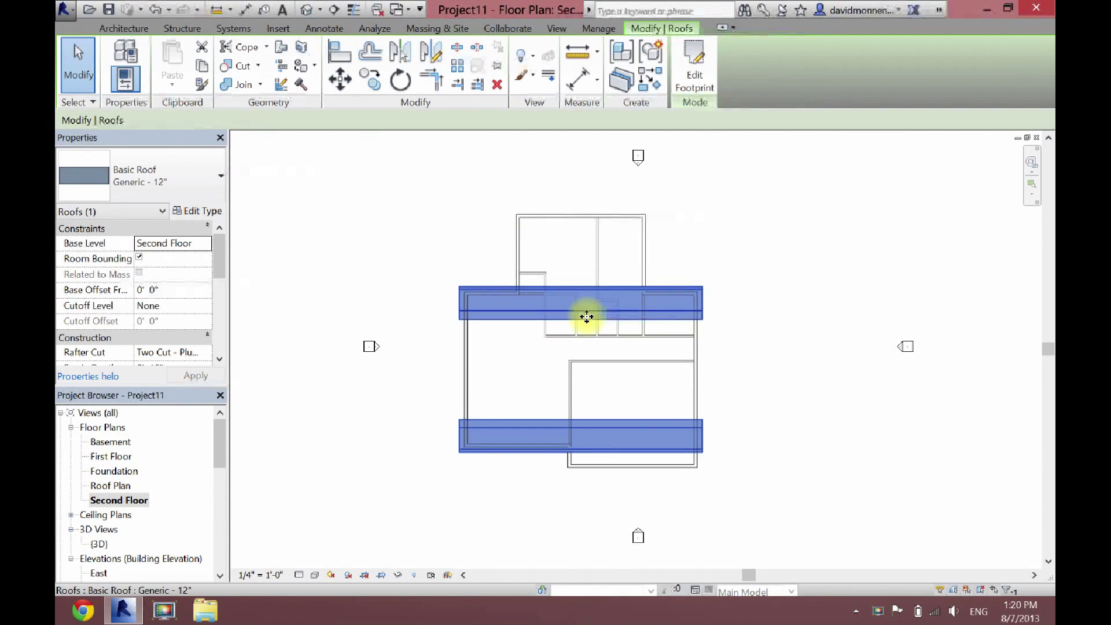
Step: Start a new footprint roof on Second Floor, picking the rear wing's left, top and right walls
click(306, 11)
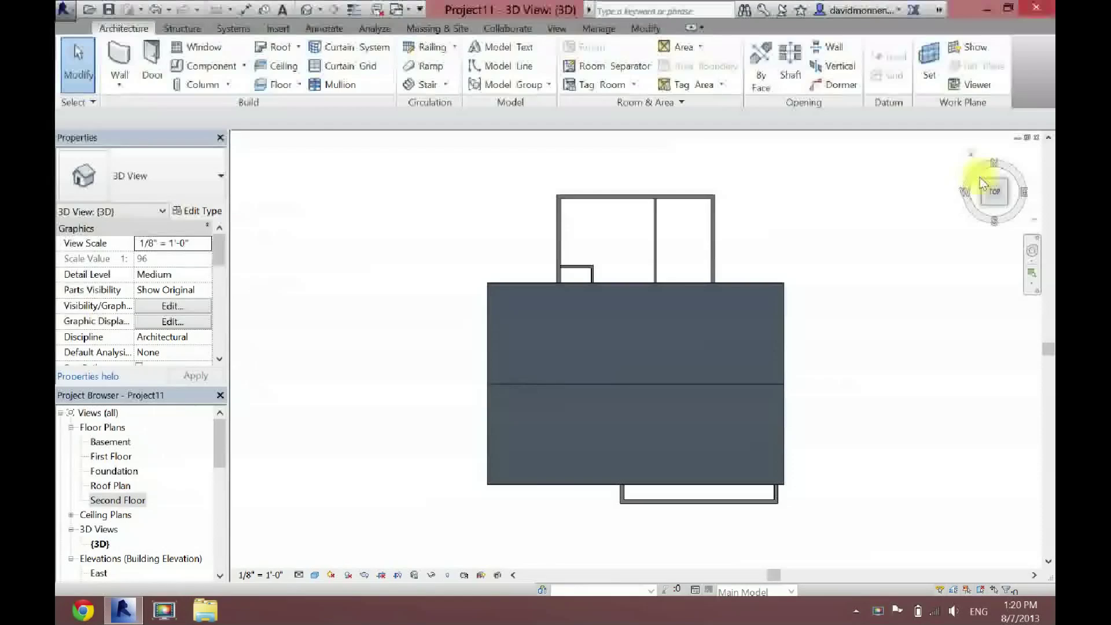
drag(990, 190, 621, 394)
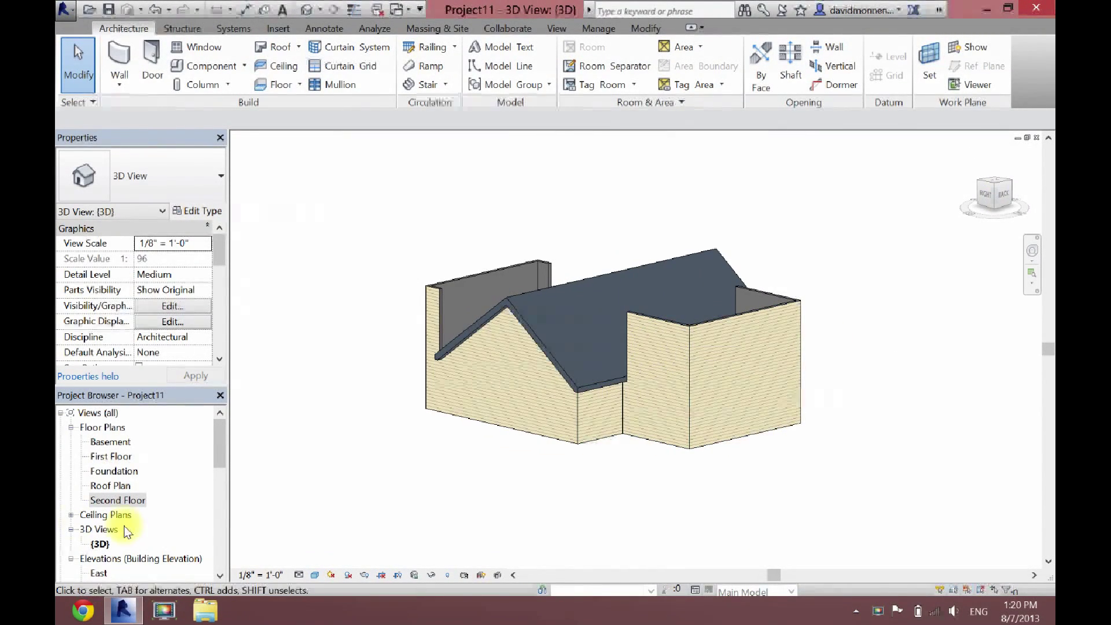
double_click(119, 499)
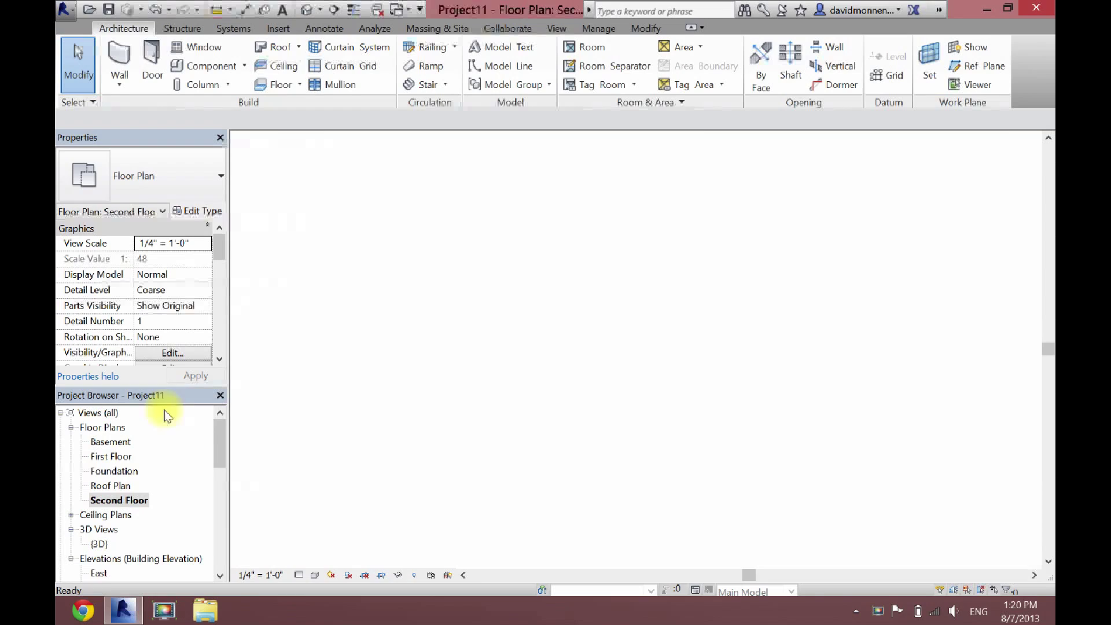
click(278, 46)
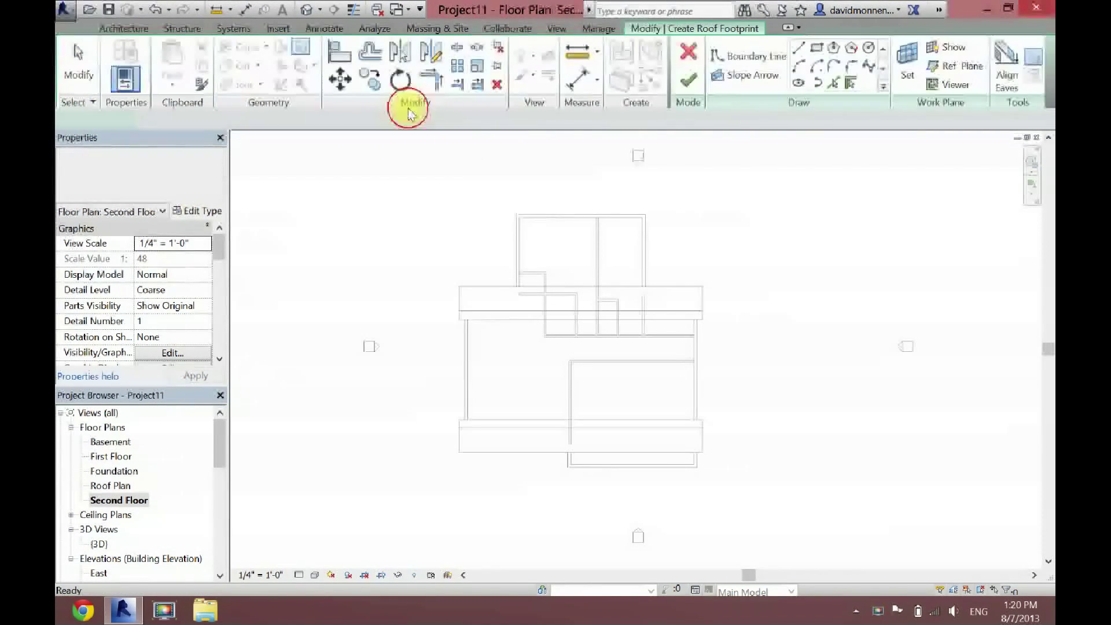
click(511, 239)
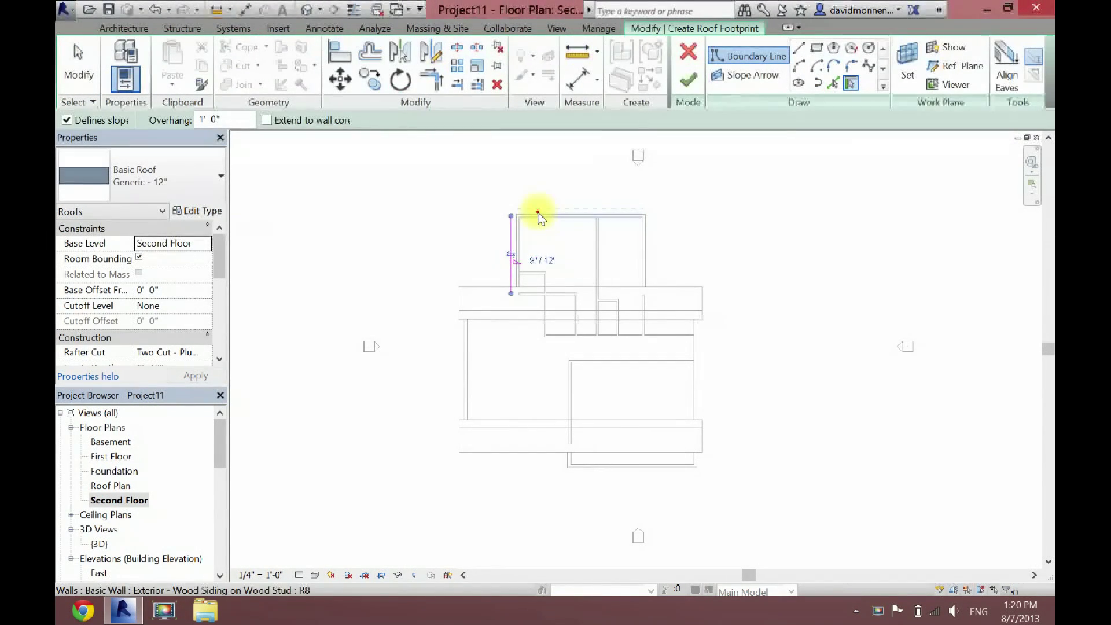
click(539, 215)
click(641, 258)
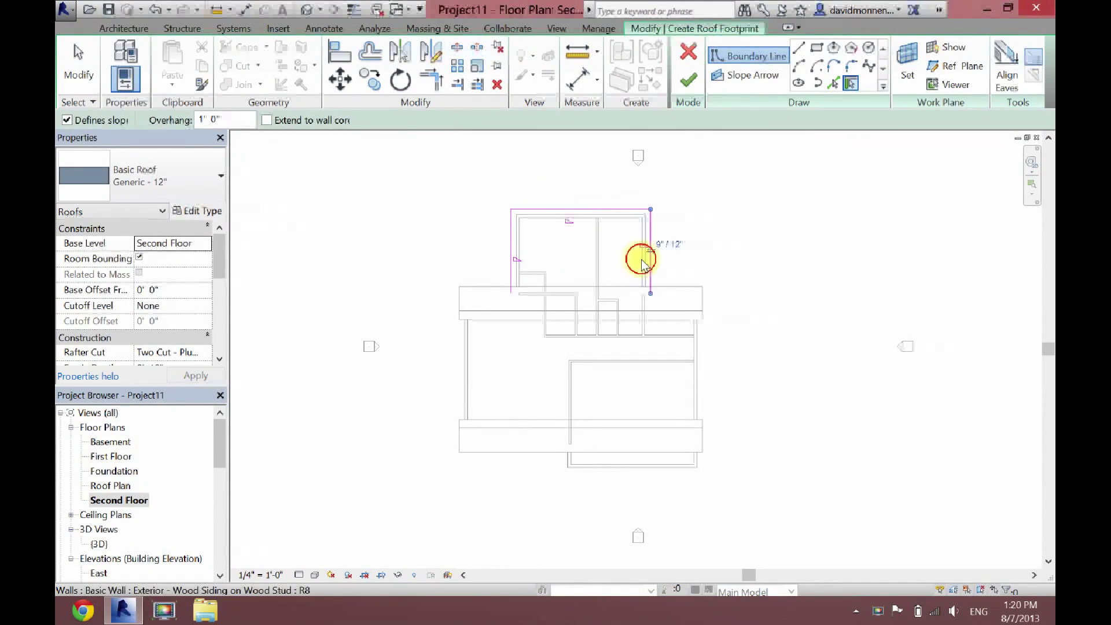
Step: Draw a straight boundary line across the wing's open bottom to close the footprint
click(800, 49)
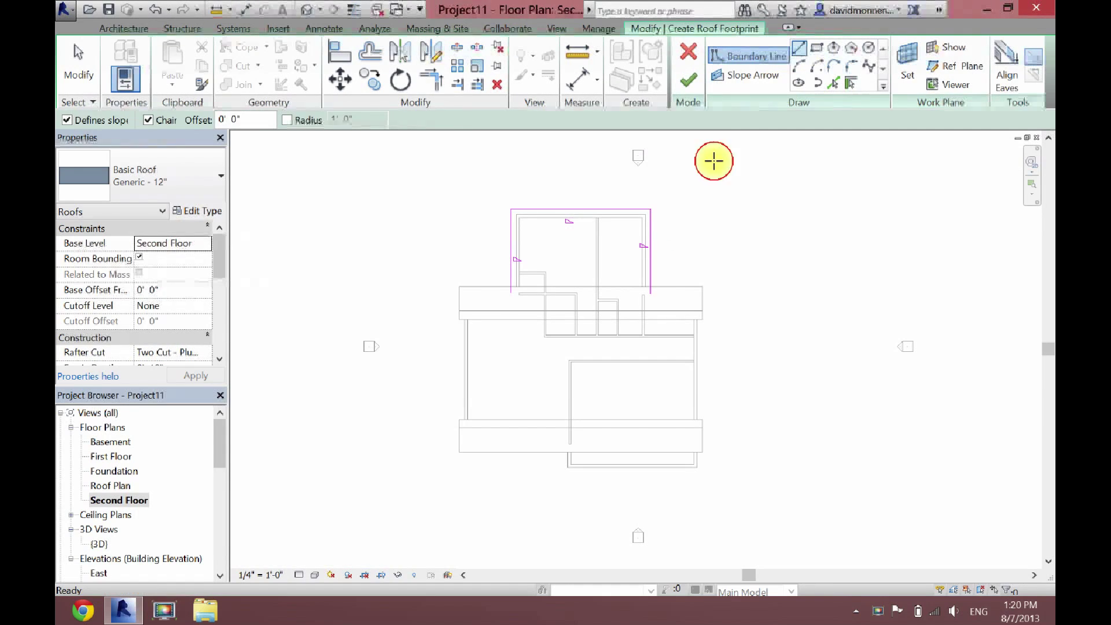
click(522, 294)
click(649, 293)
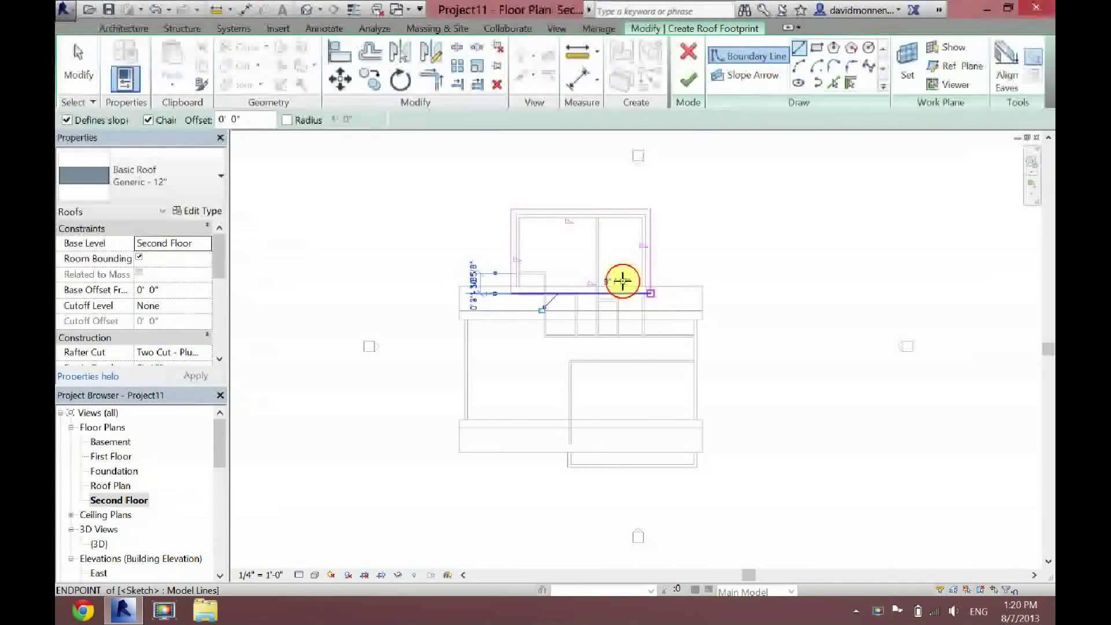
click(77, 65)
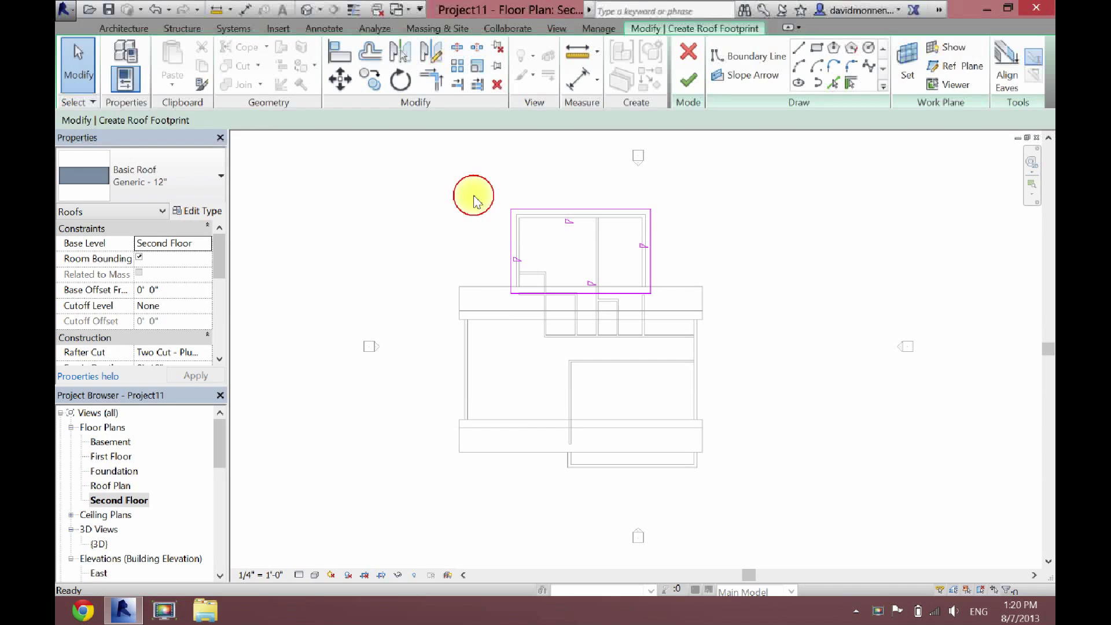
Step: Make the top and bottom edges non-sloping, finish the gable roof and attach the wing's walls
mouse_move(591, 364)
mouse_down()
mouse_move(560, 228)
mouse_move(535, 186)
mouse_up()
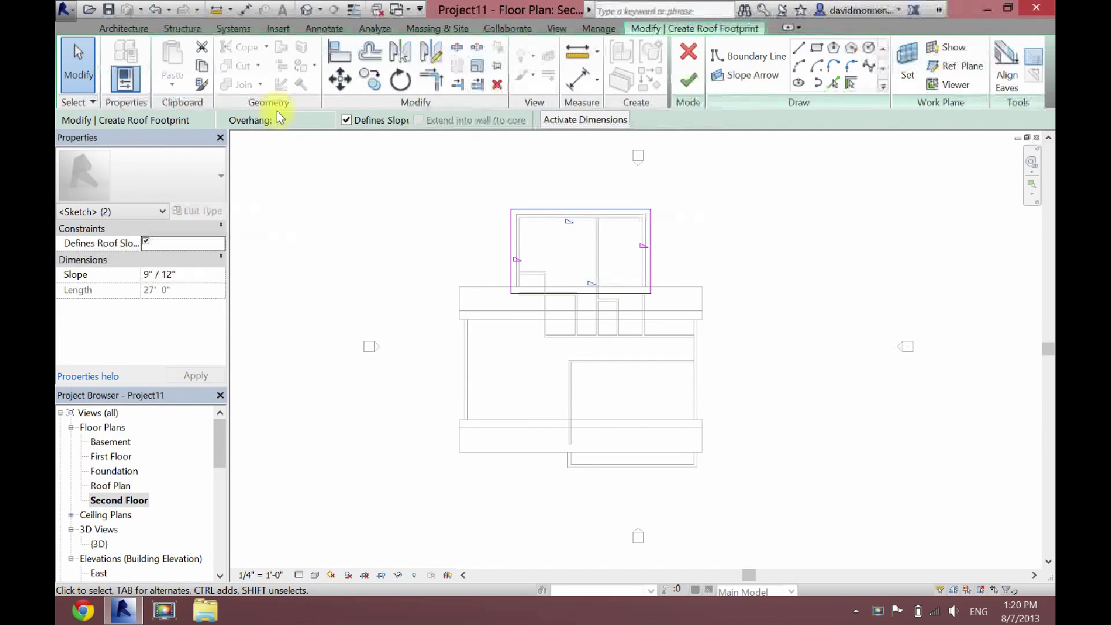
click(346, 121)
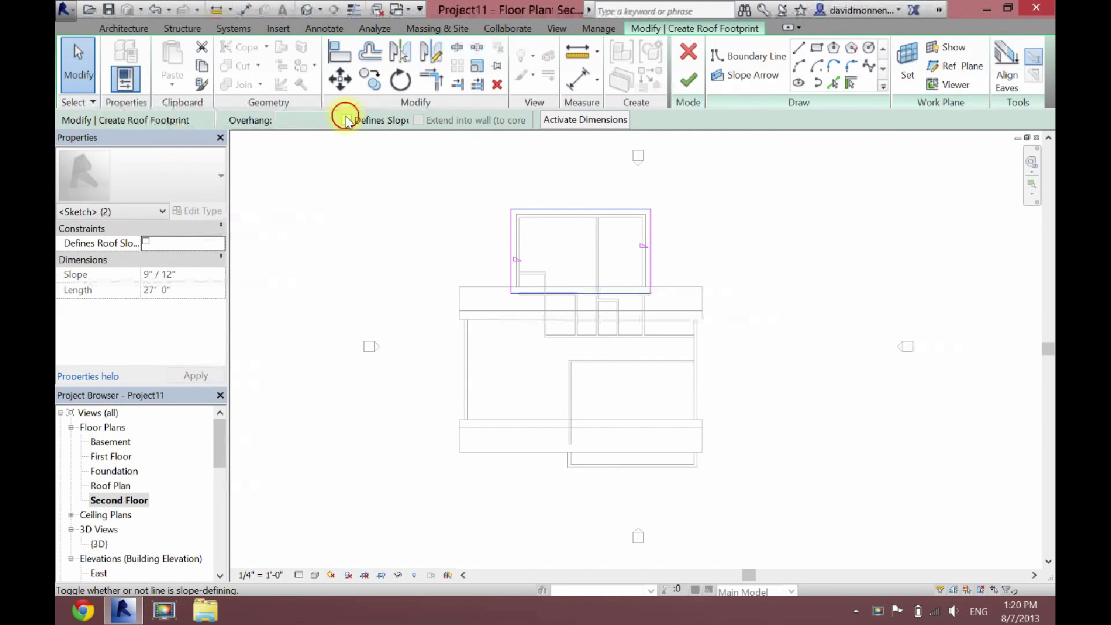
click(688, 80)
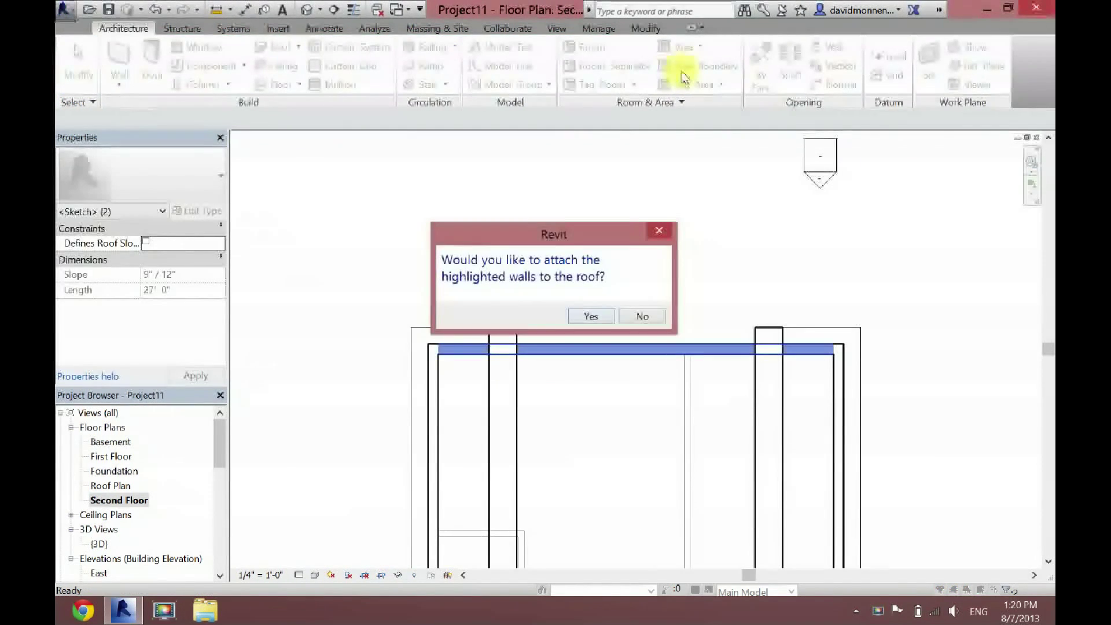
click(591, 317)
click(771, 318)
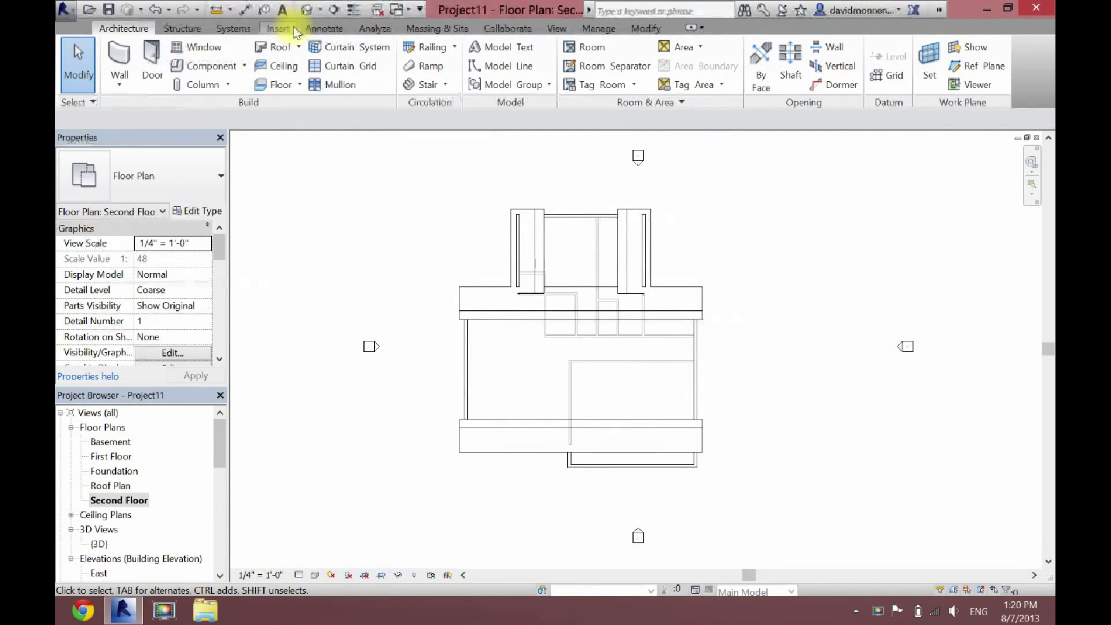
Step: Sketch a footprint roof from the bump-out's left, bottom and right walls plus a closing line
click(272, 46)
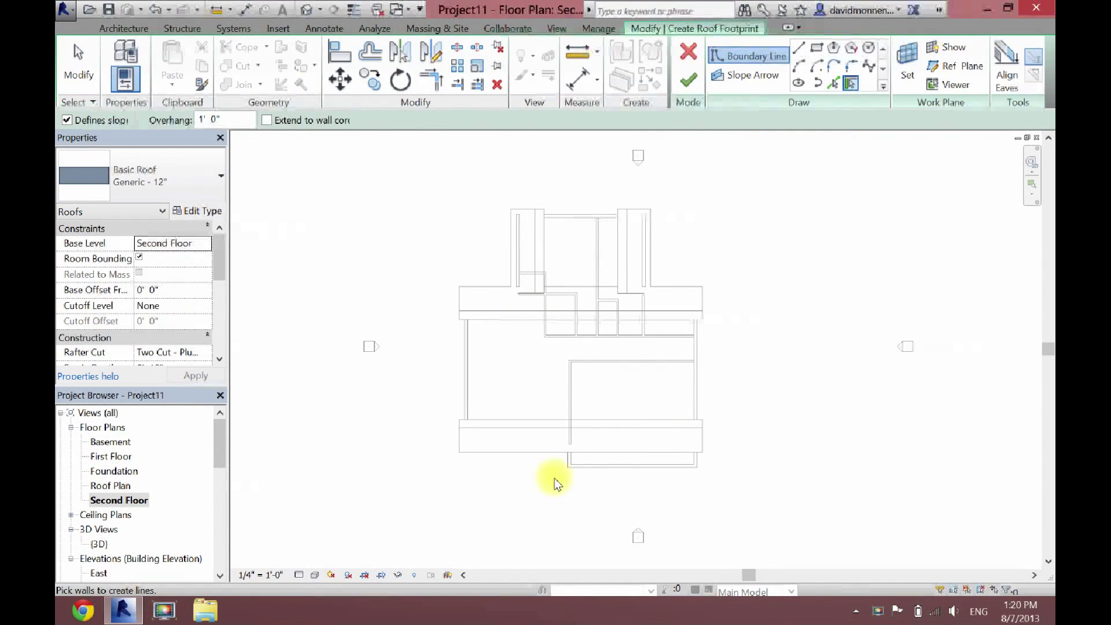
click(565, 458)
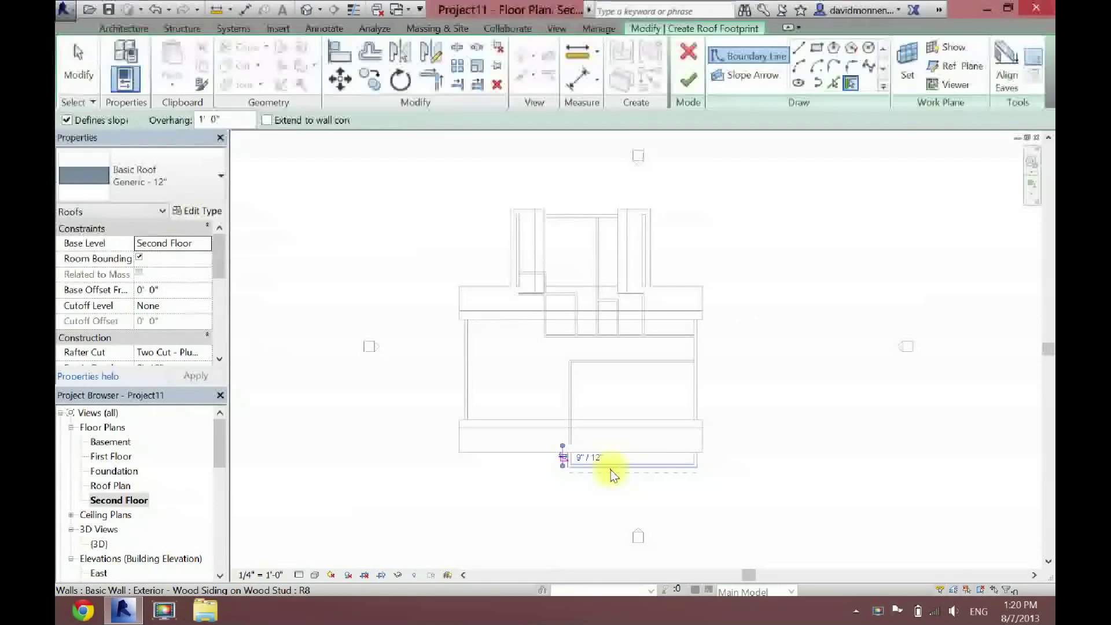
click(610, 466)
click(701, 371)
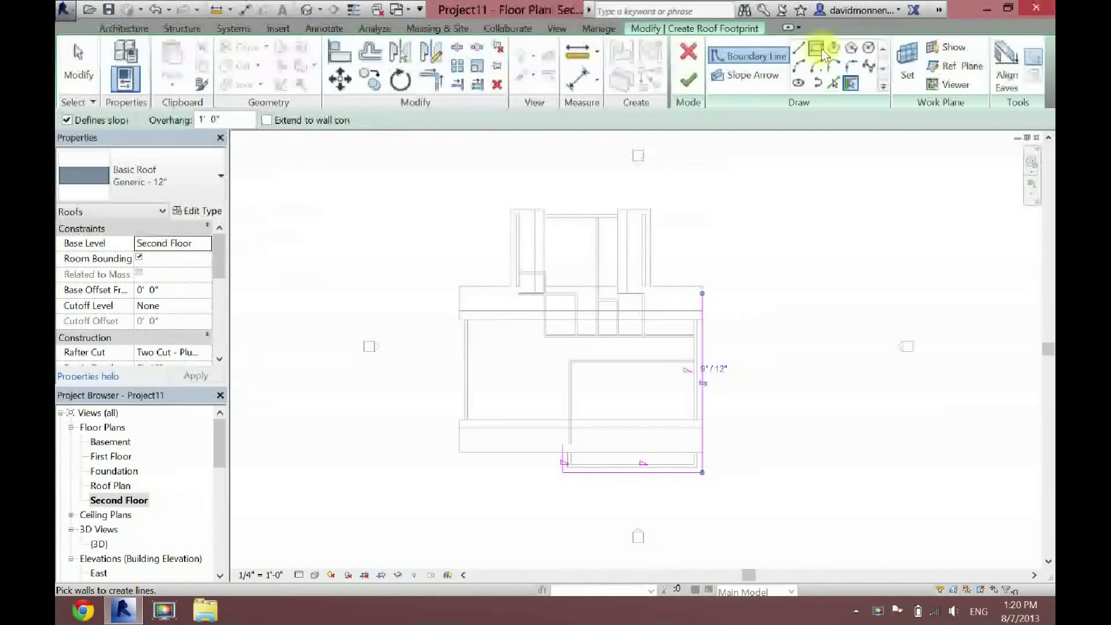
click(799, 48)
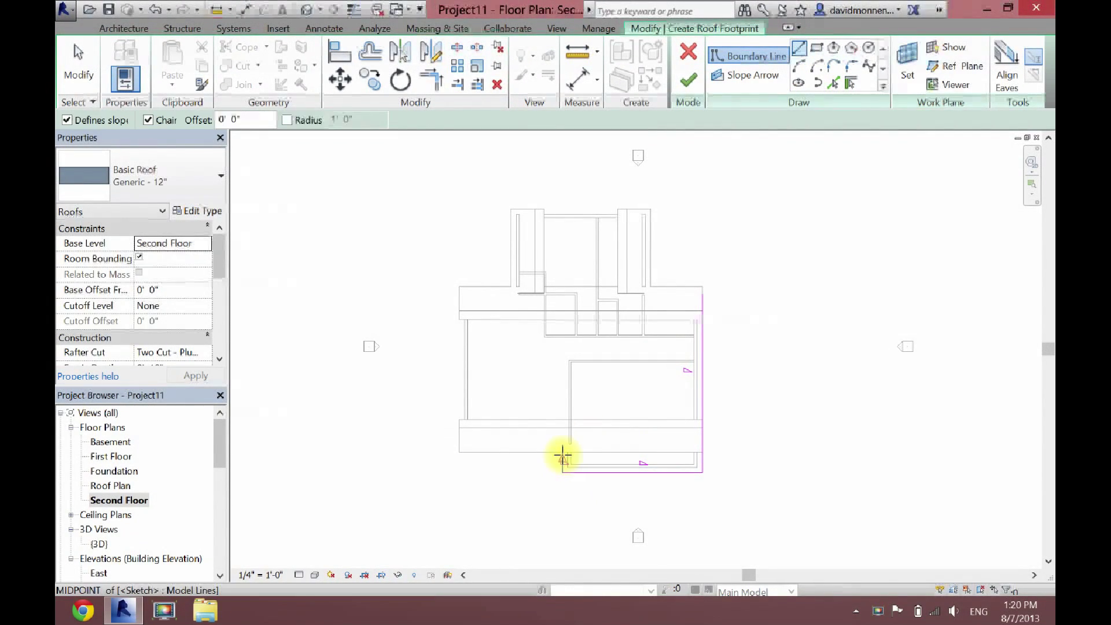
click(563, 451)
click(701, 452)
key(Escape)
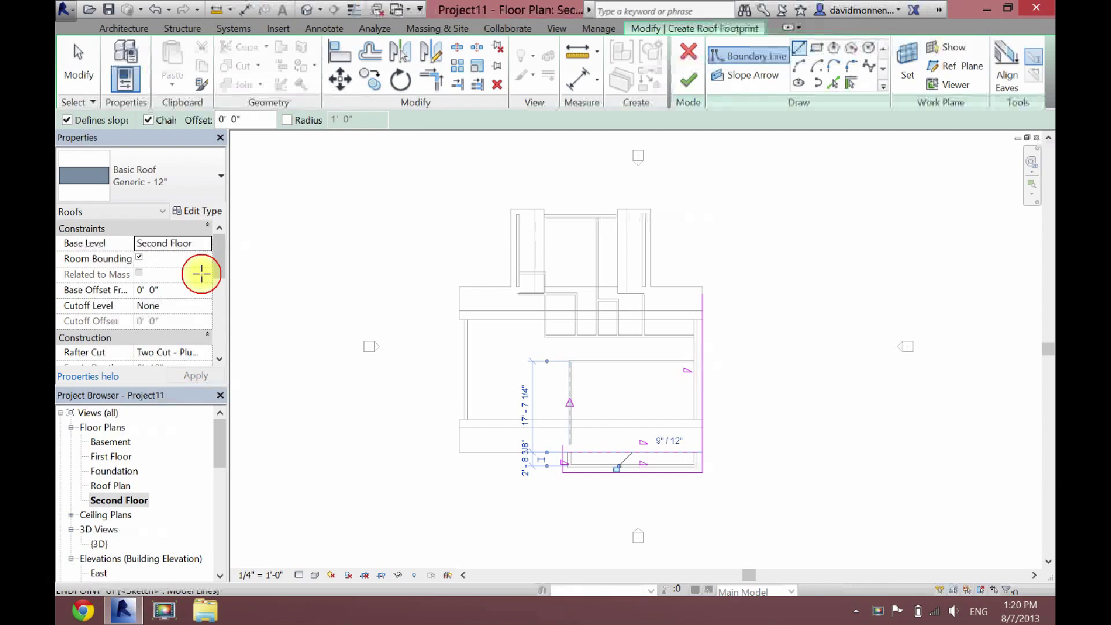
Step: Trim the closing line and the right edge into a clean corner
click(429, 81)
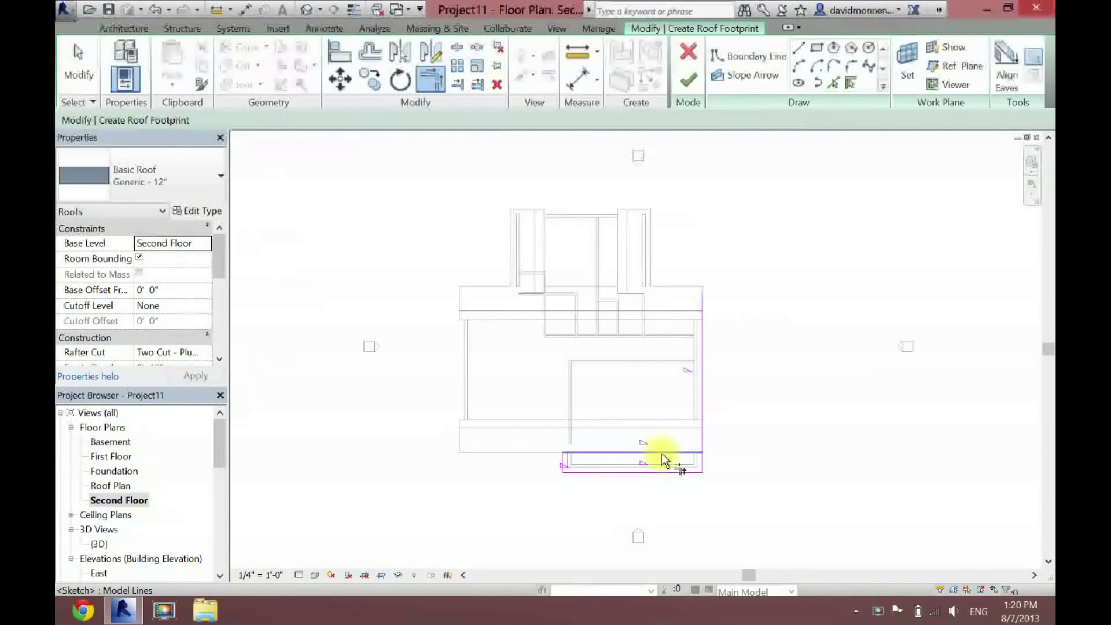
click(697, 454)
click(699, 460)
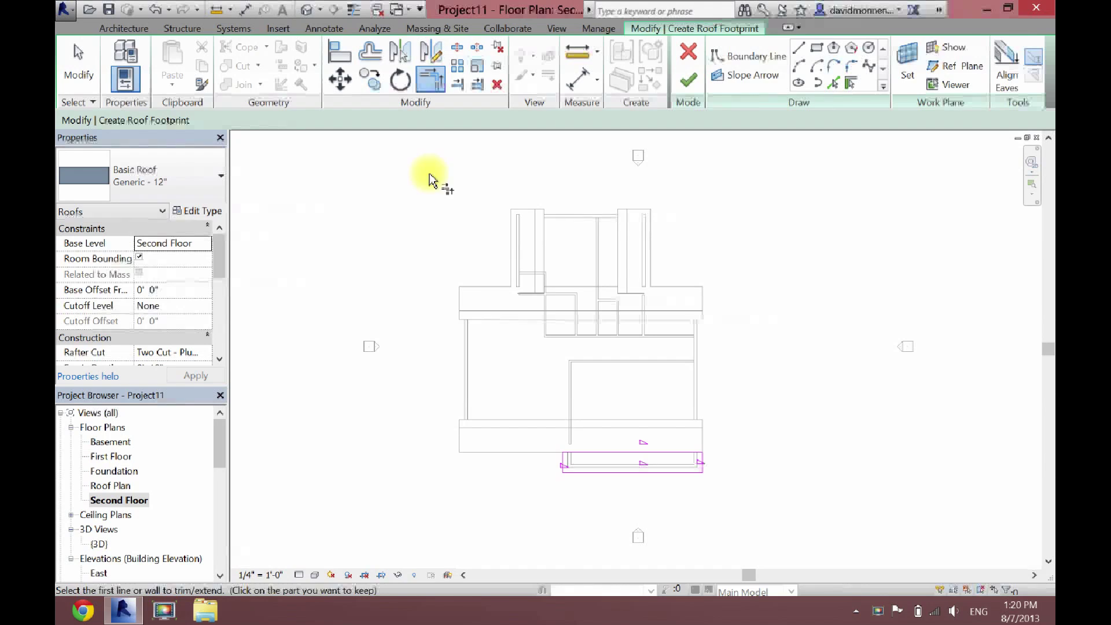
click(74, 70)
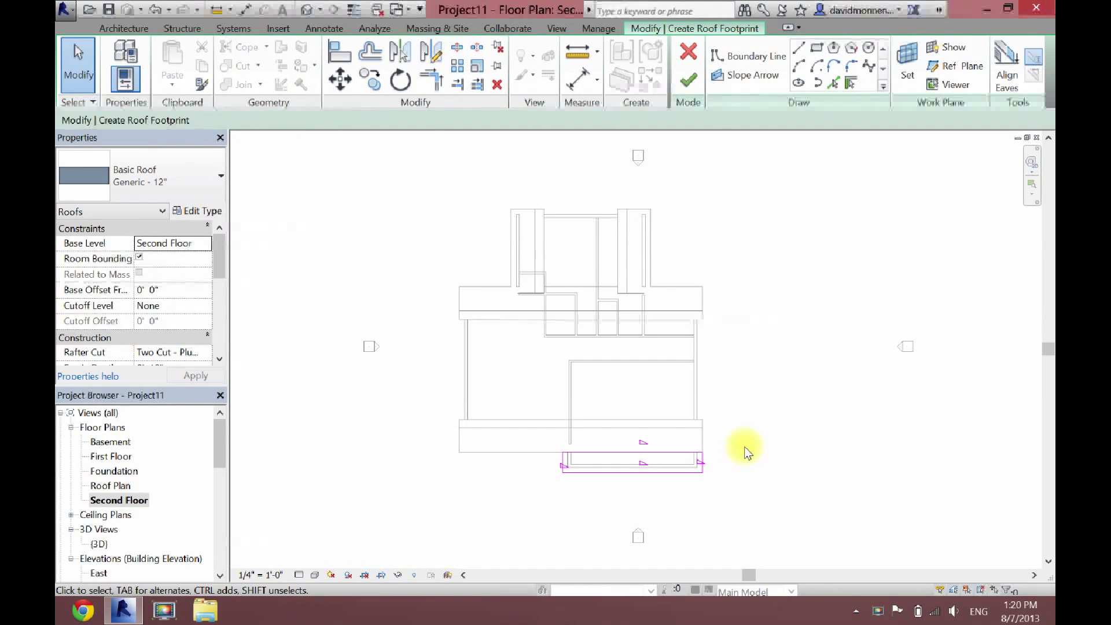
Step: Make the top and bottom edges gables, finish the 9"/12" roof, attach walls, and view in 3D
drag(620, 523, 614, 397)
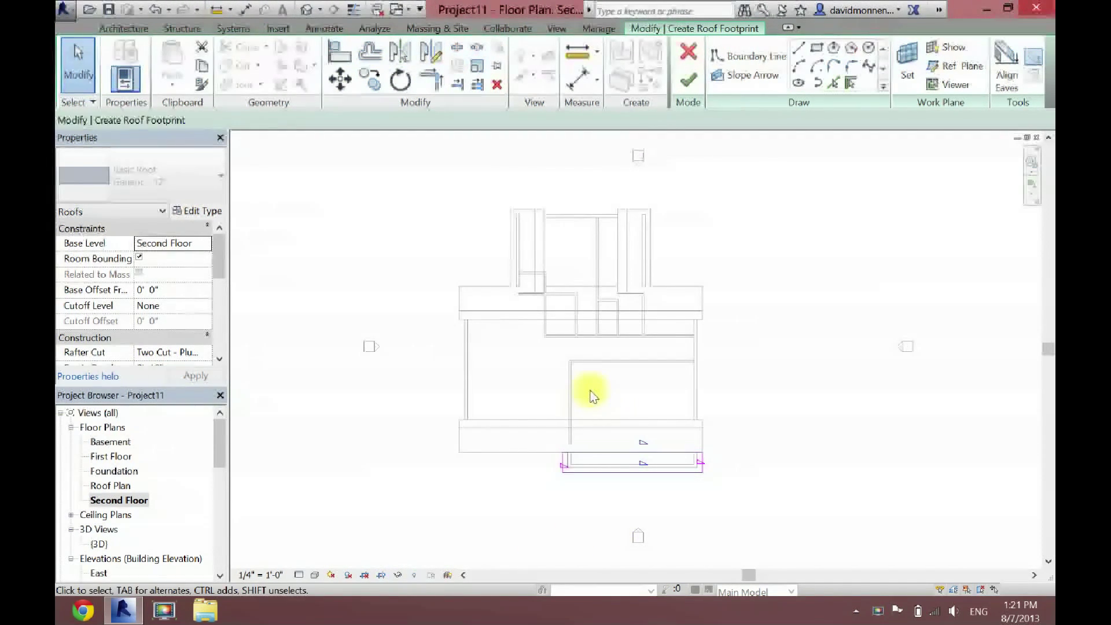
click(346, 120)
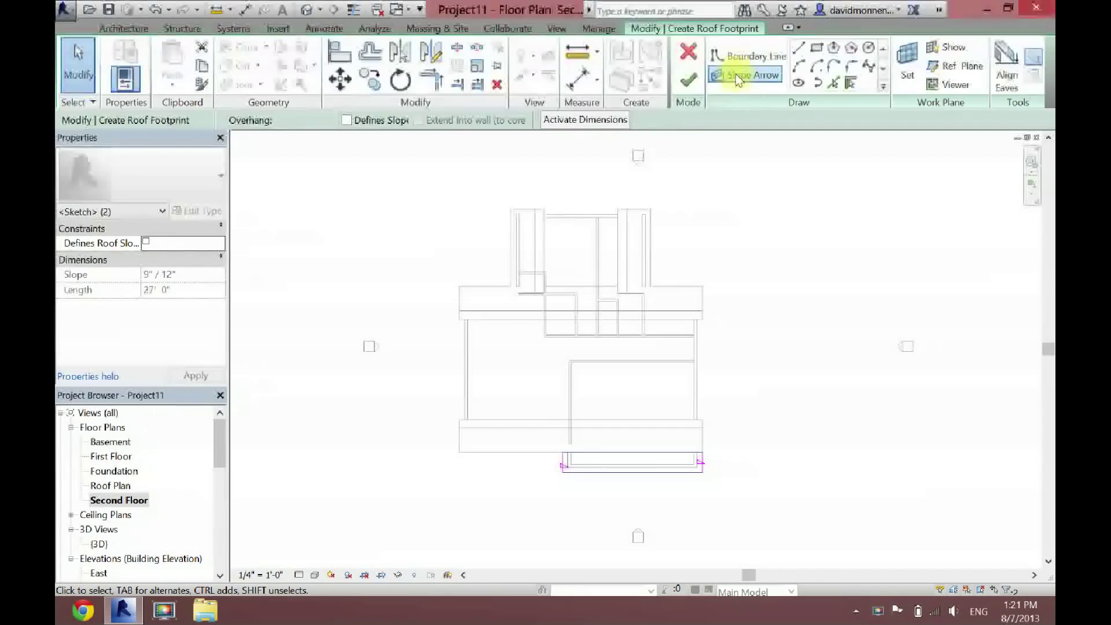
click(701, 75)
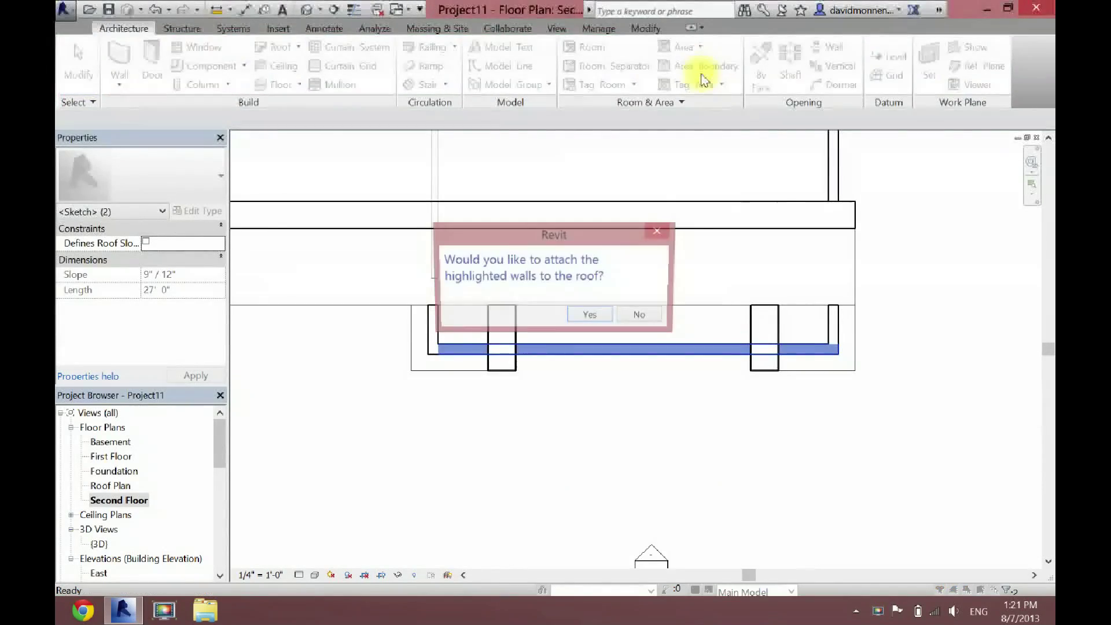
click(568, 316)
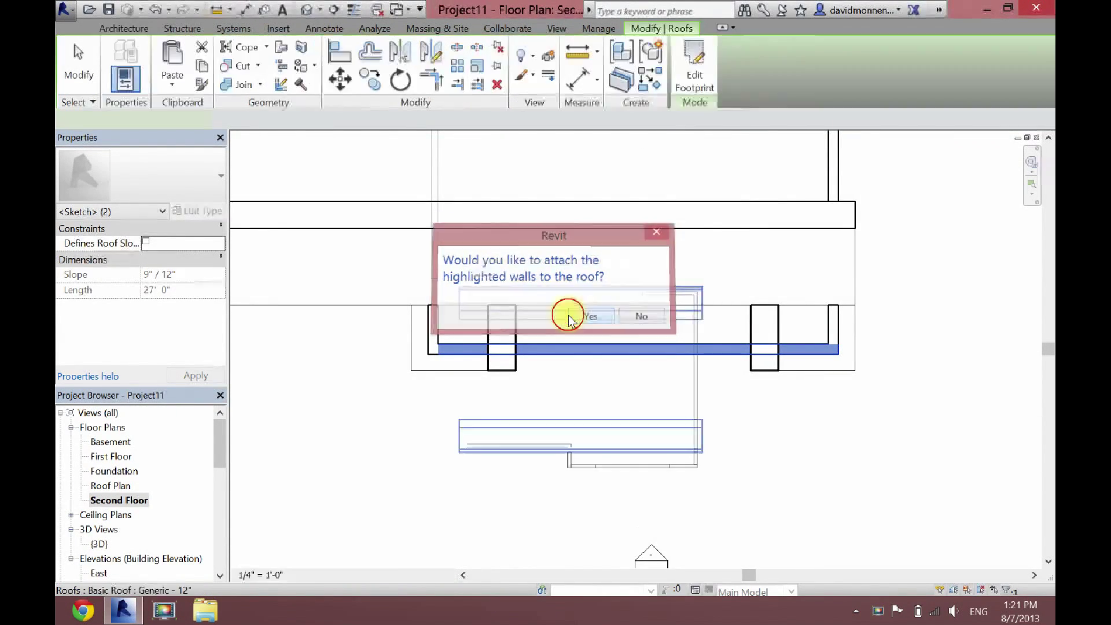
click(297, 11)
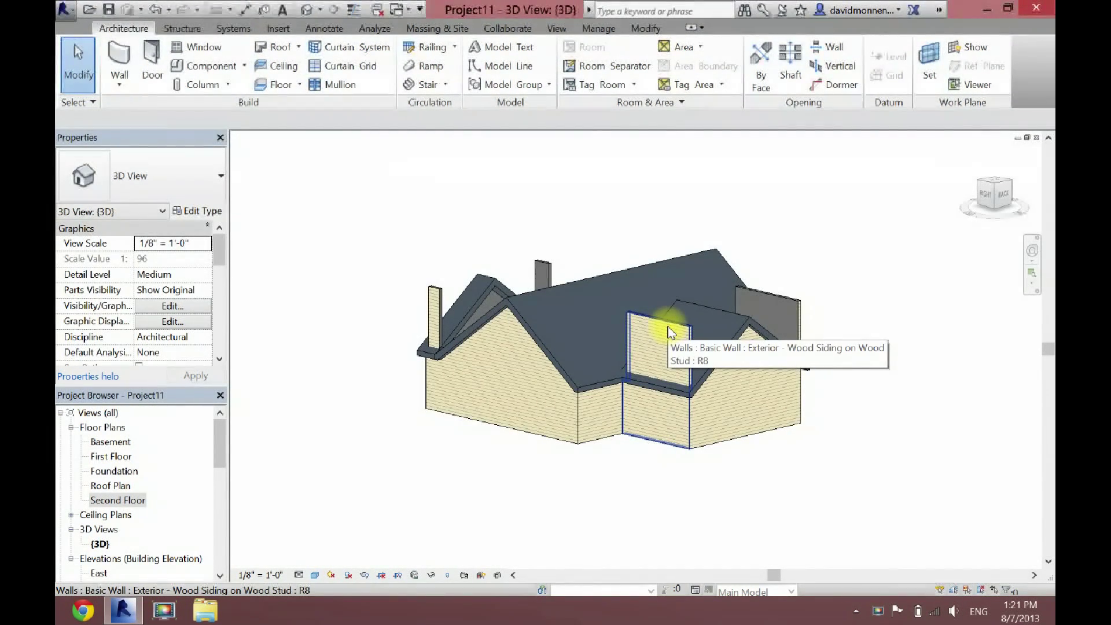
Step: Attach the tops of the bump-out wall and the grey protruding wall to the roof
click(668, 327)
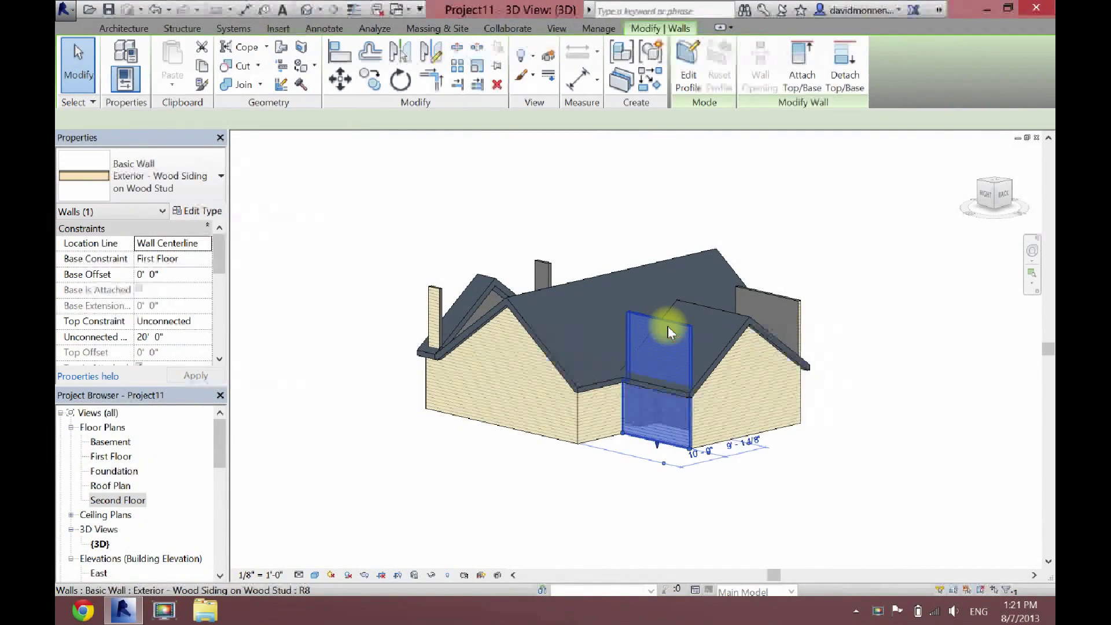
click(812, 74)
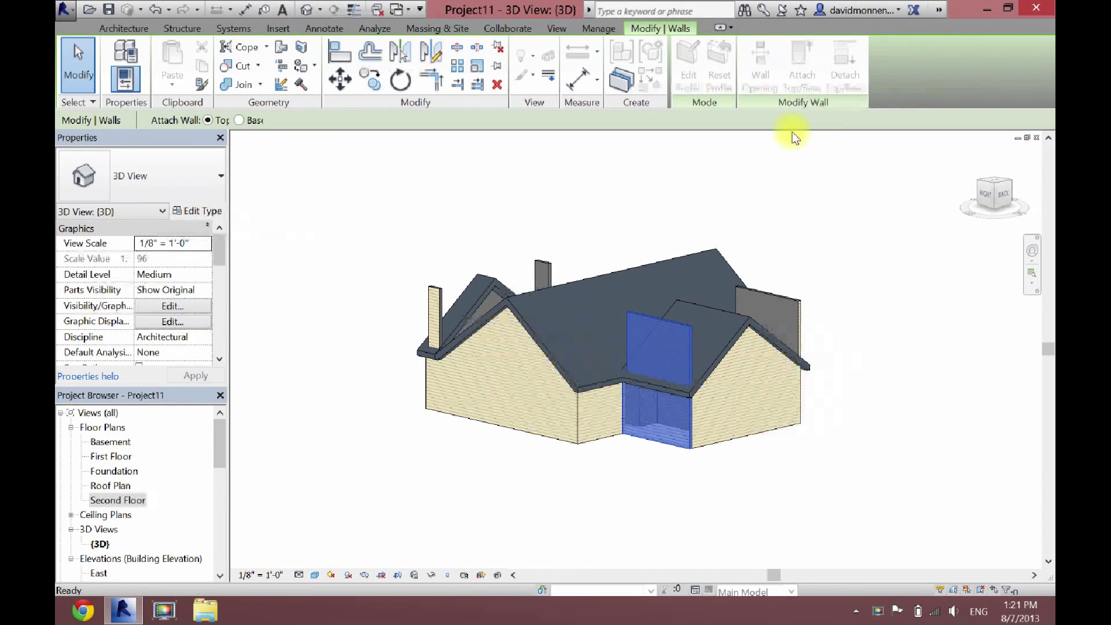
click(723, 346)
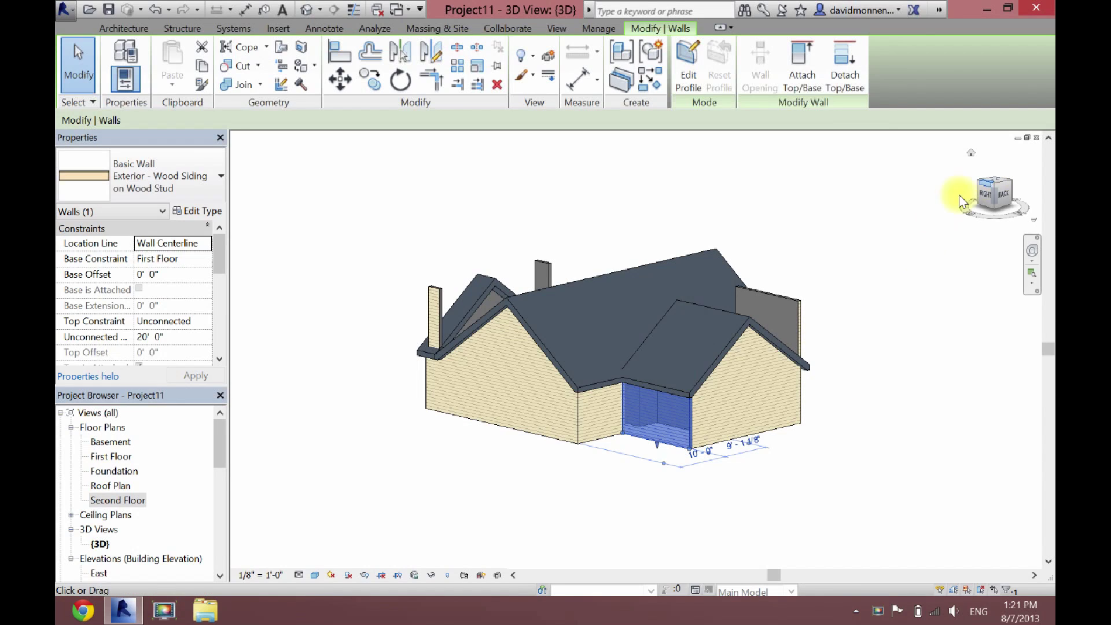
click(950, 279)
click(802, 313)
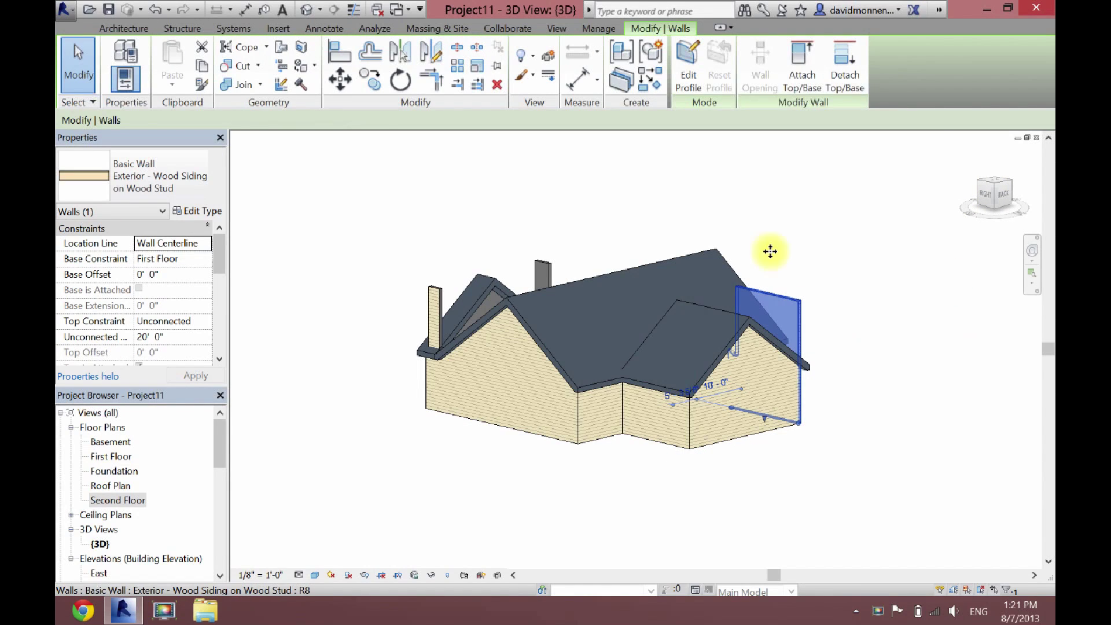
click(801, 63)
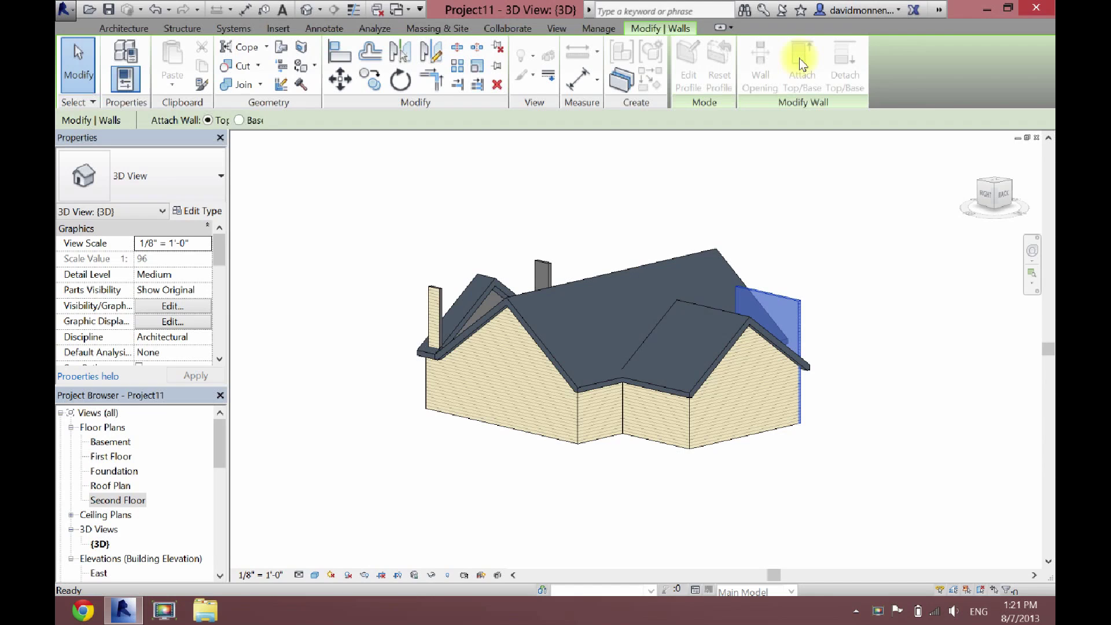
click(720, 315)
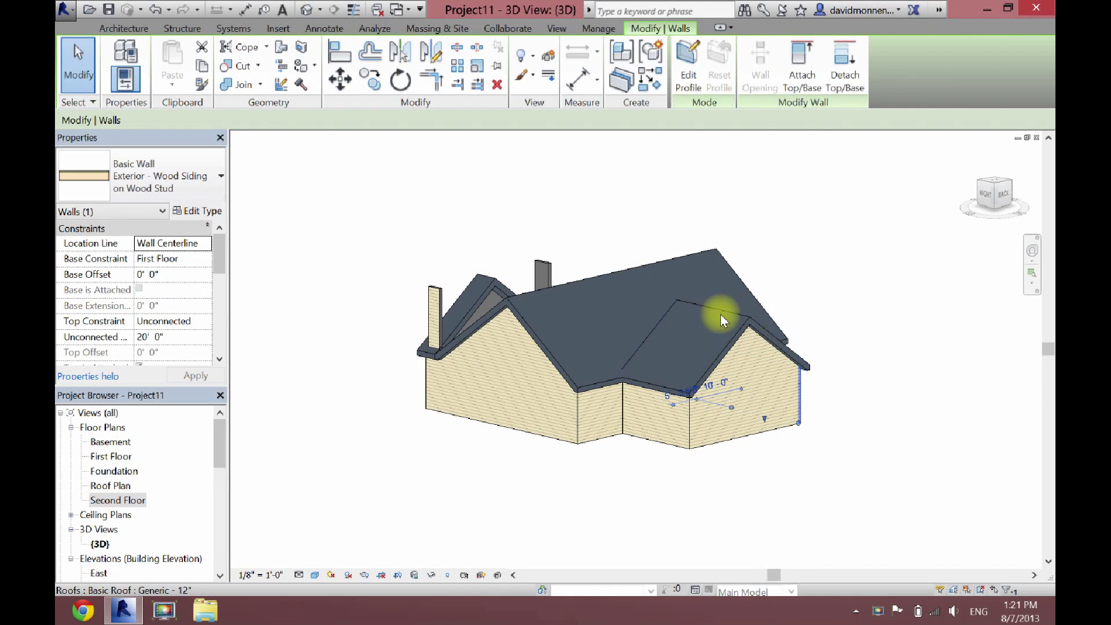
Step: Attach the left gable wall and the chimney wall tops to the roof together
click(580, 487)
click(452, 291)
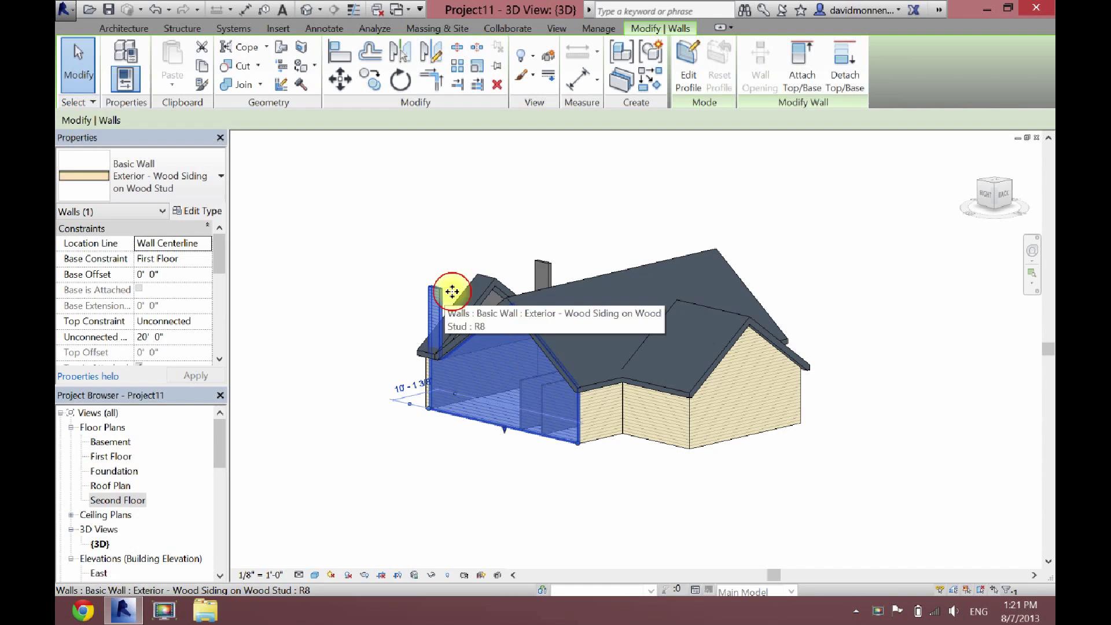
ctrl+click(544, 267)
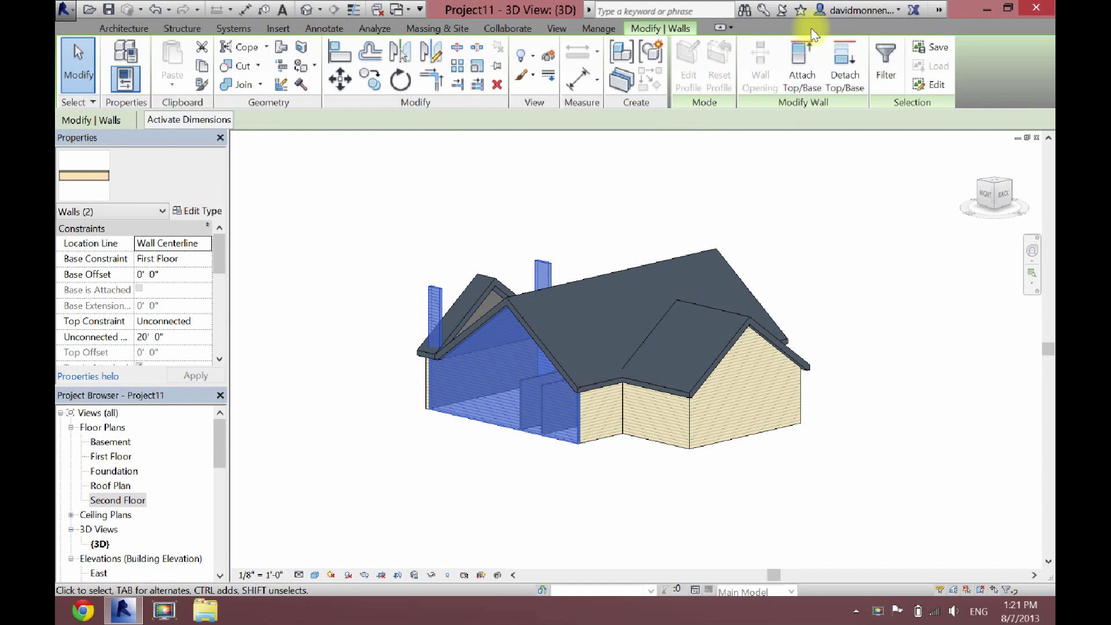
click(802, 63)
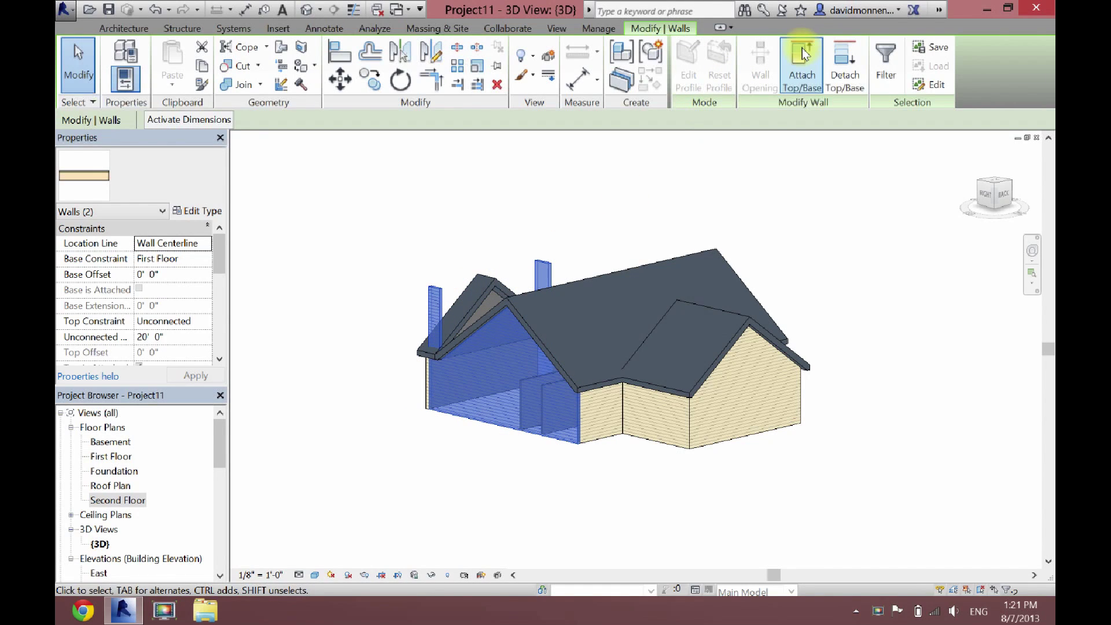
click(482, 291)
key(Escape)
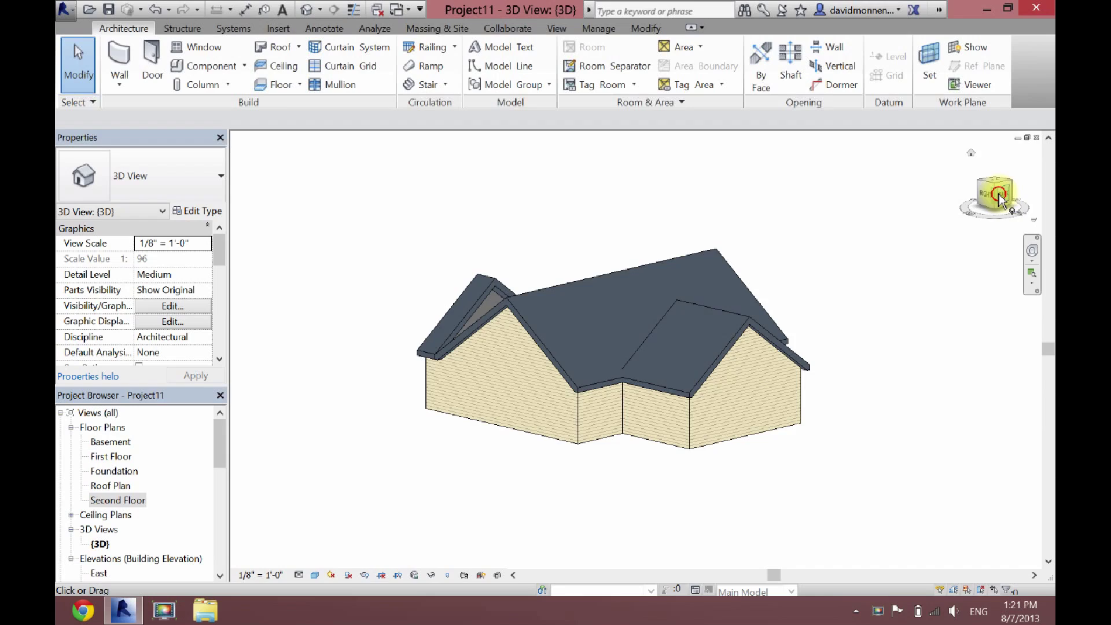
Step: Join the small front gable roof onto the main roof
click(1000, 198)
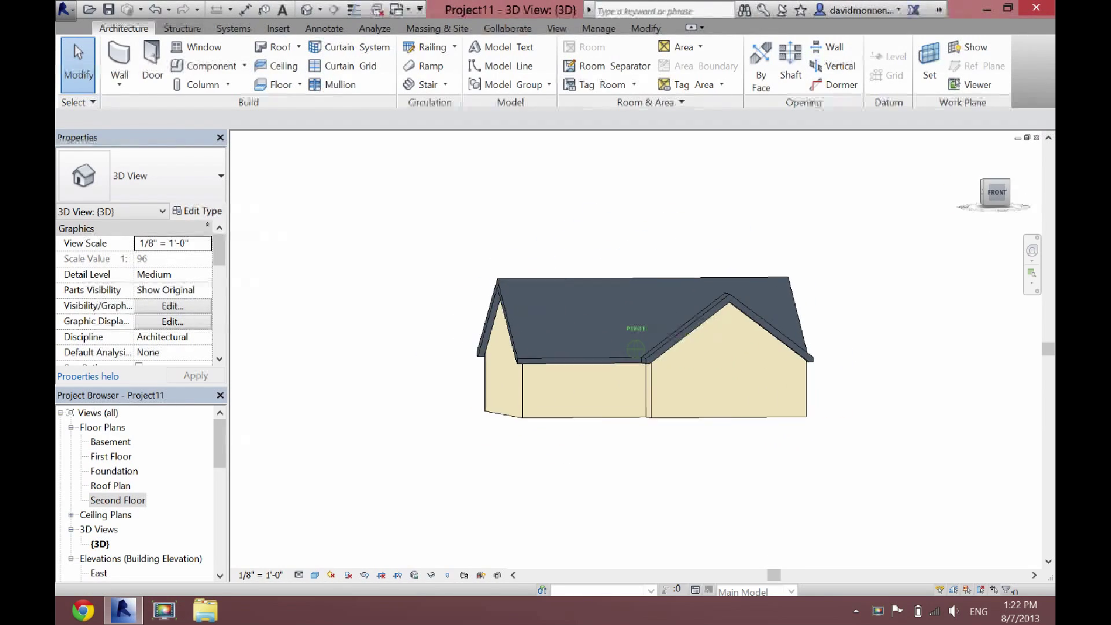
shift+middle_drag(635, 345, 625, 324)
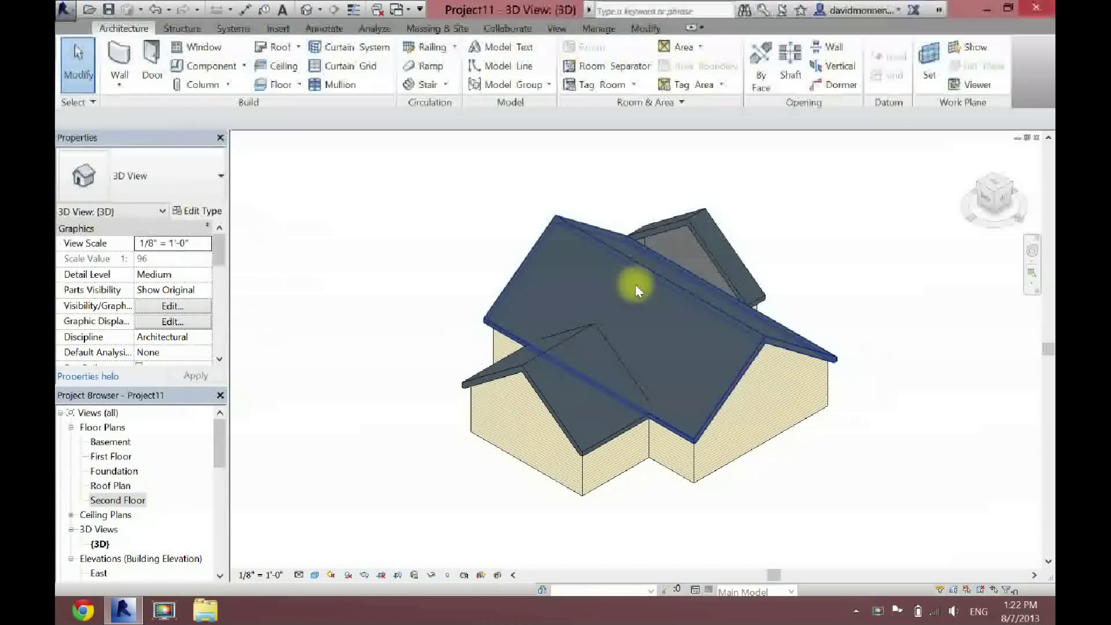
click(537, 357)
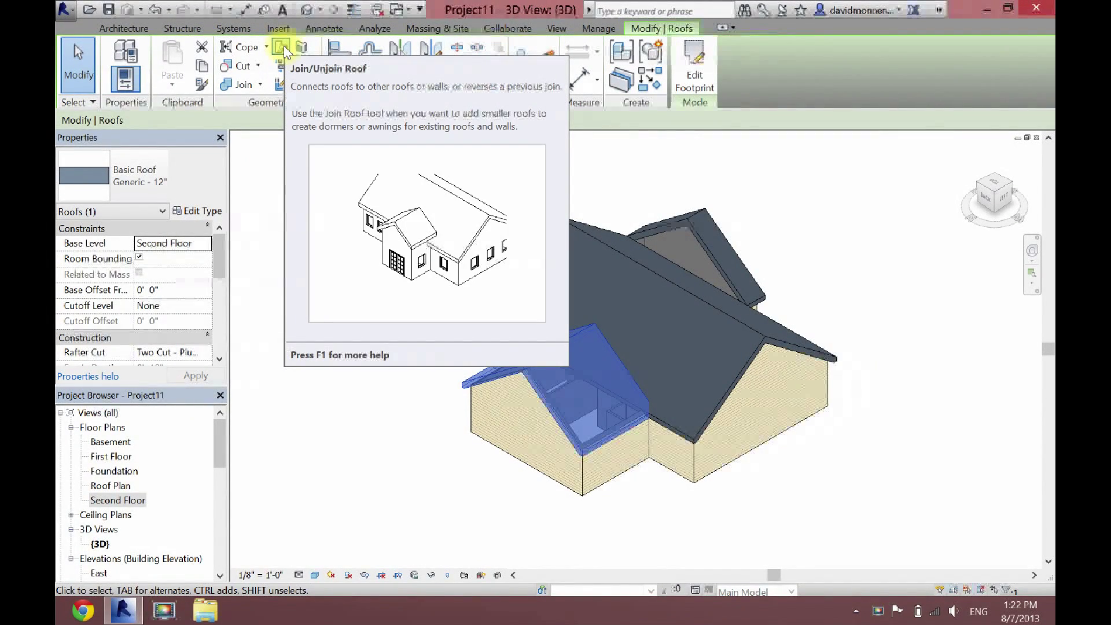
click(283, 50)
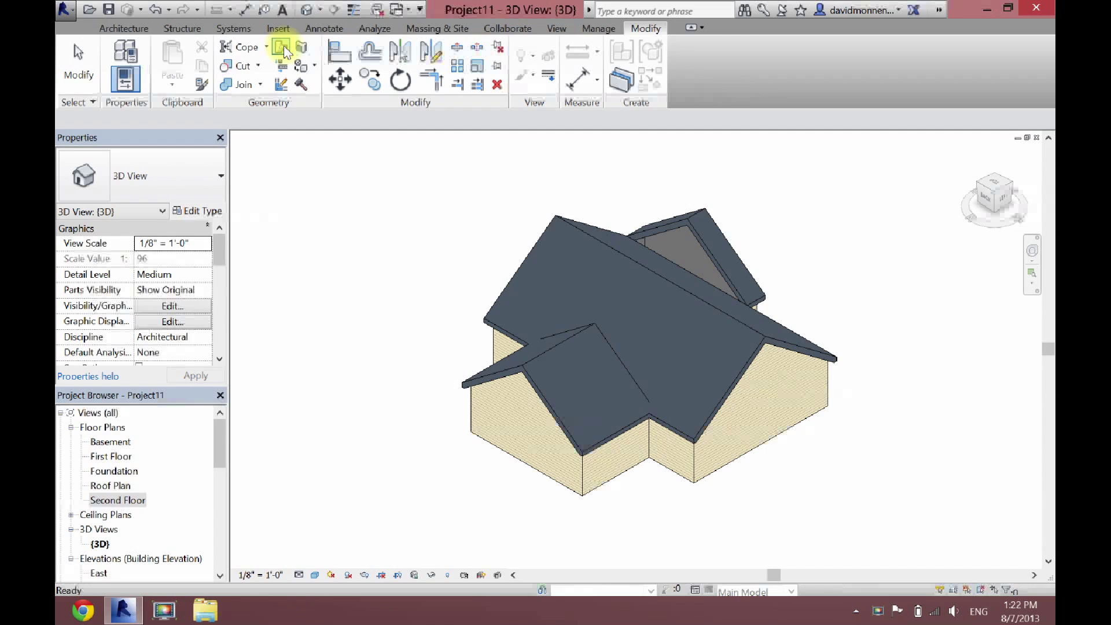
click(601, 331)
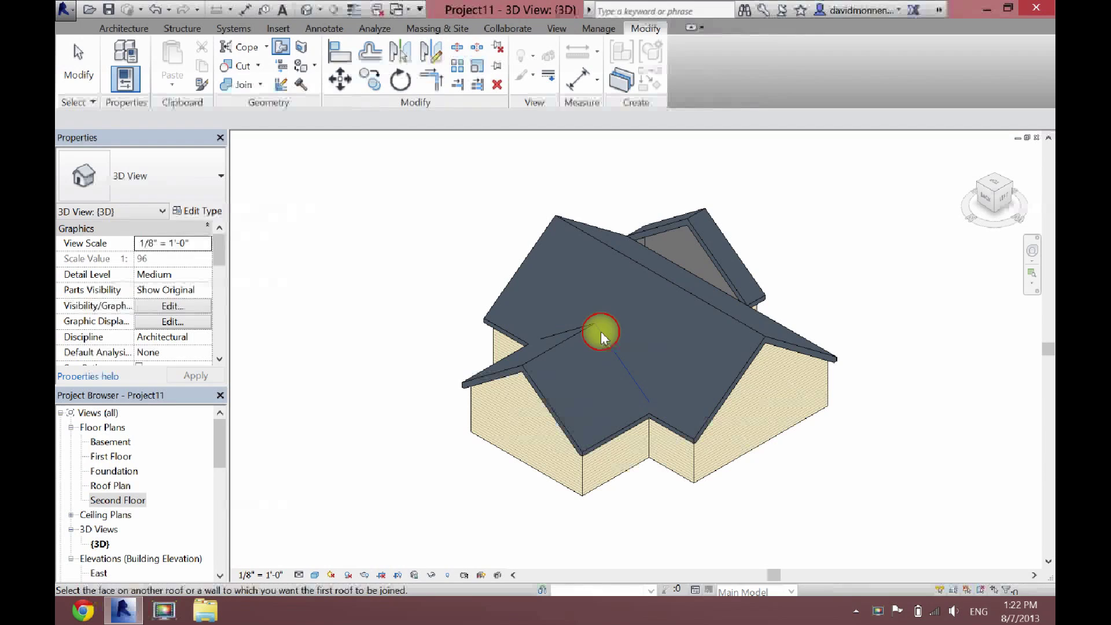
click(666, 281)
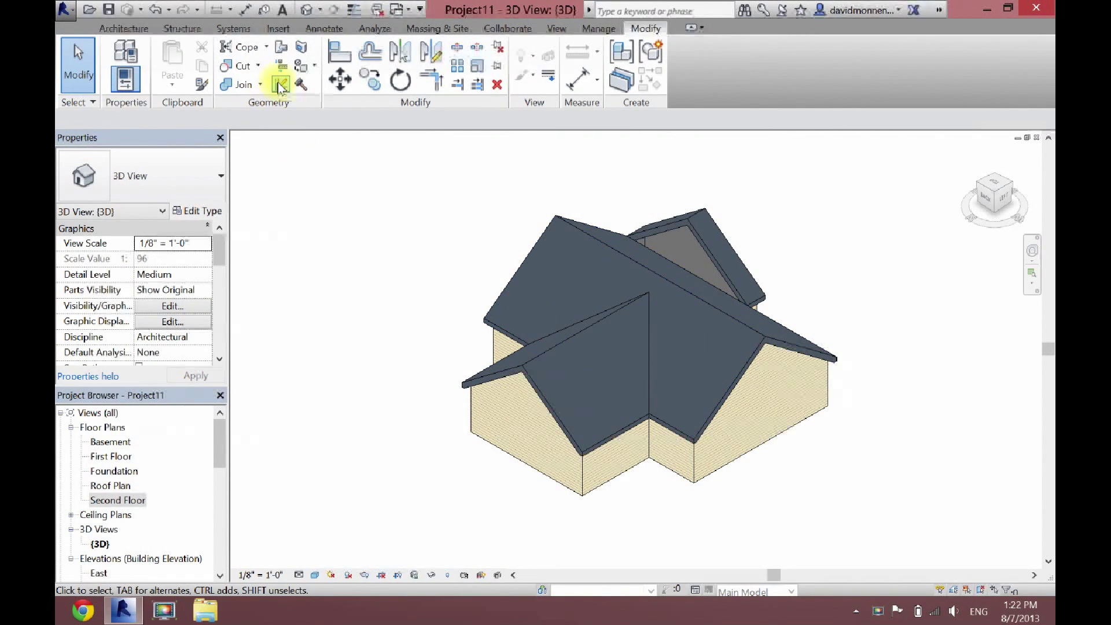
Step: Join the back gable roof onto the main roof and return to the front view
click(285, 54)
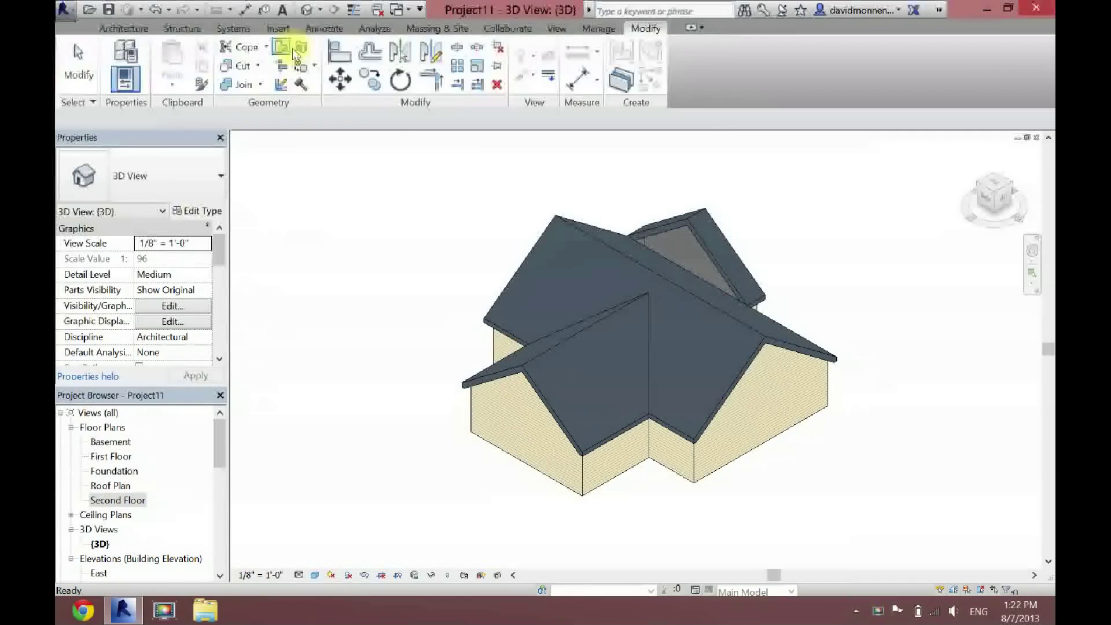
click(708, 257)
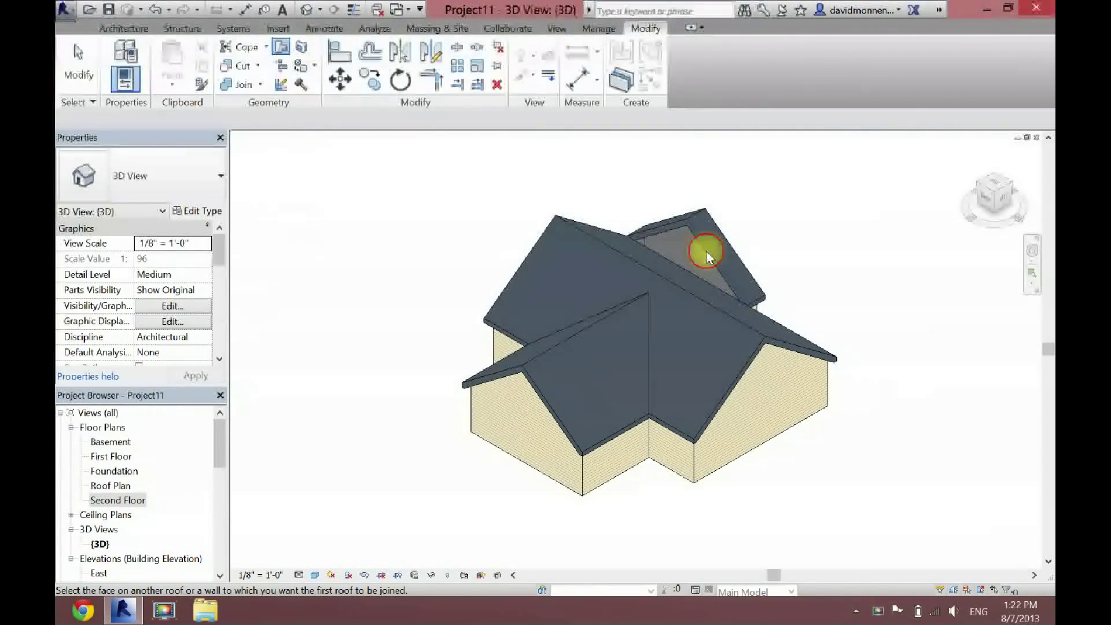
click(694, 297)
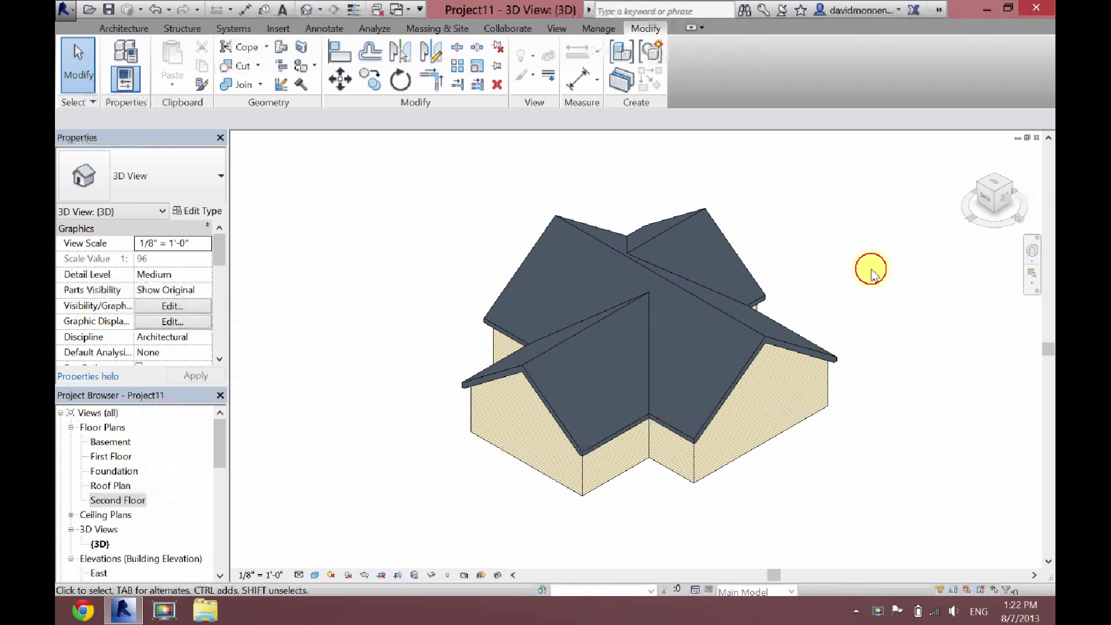
click(1005, 203)
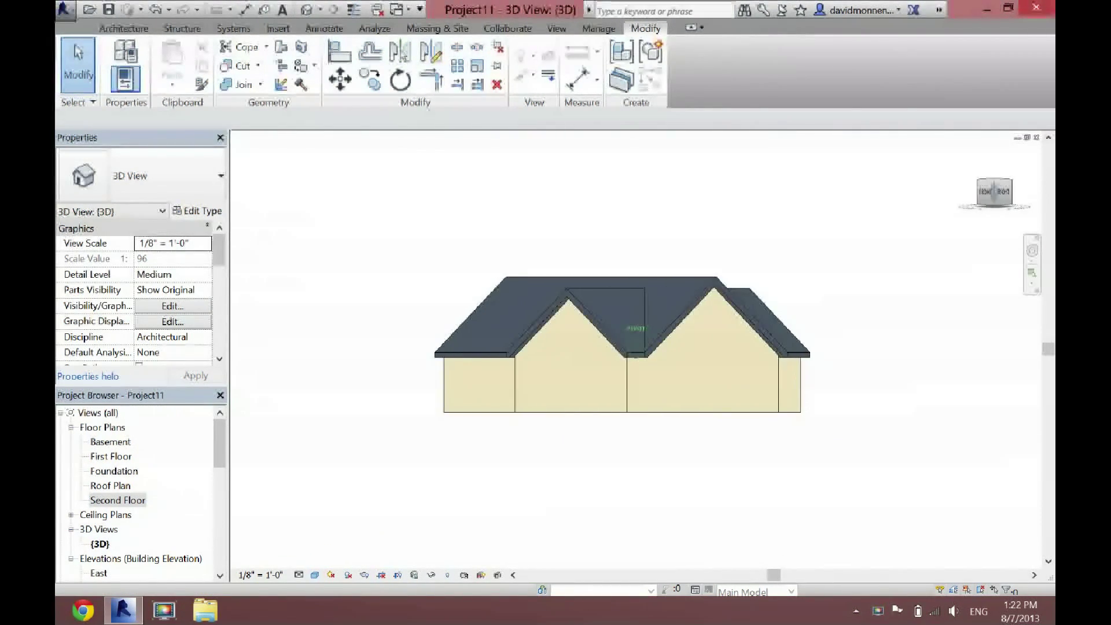
shift+middle_drag(636, 328, 521, 398)
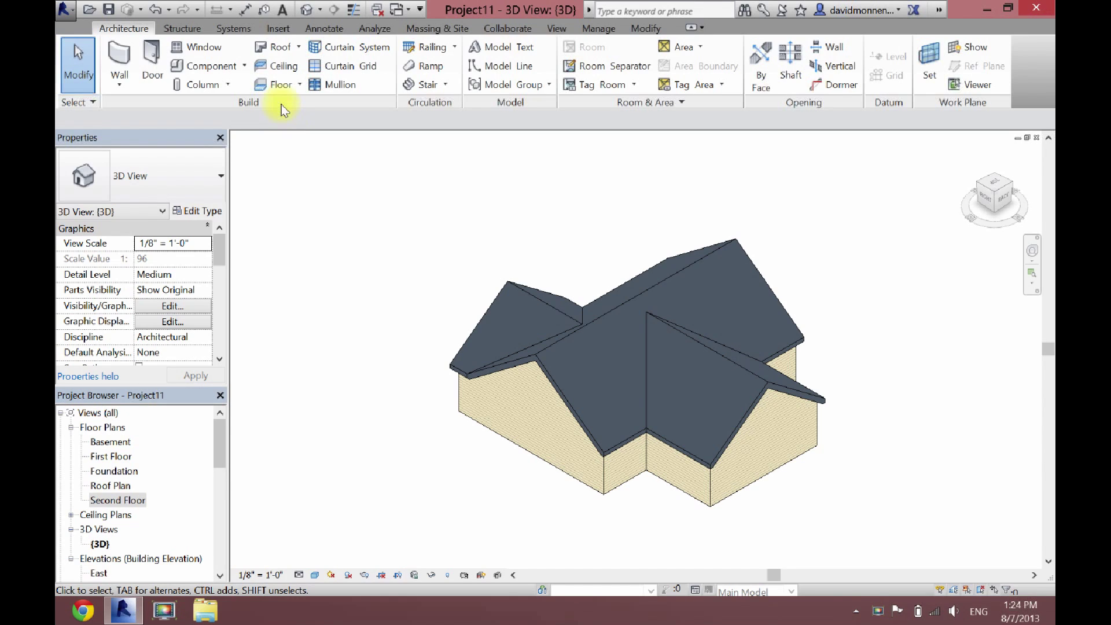
Step: Add roof fascia along the front eave and the right roof edge
click(300, 51)
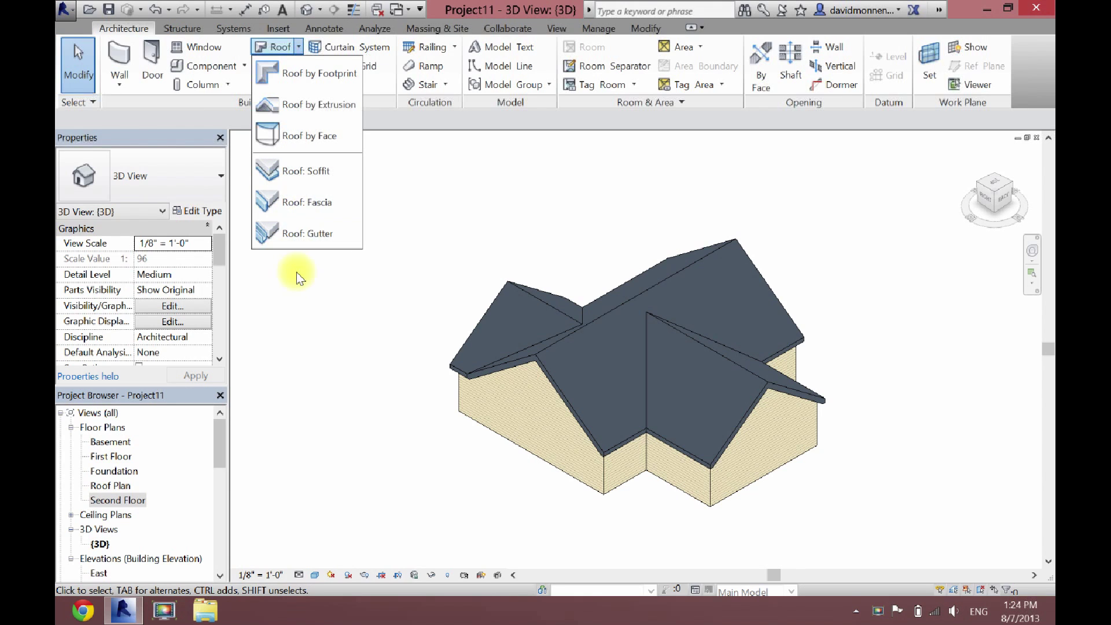
click(317, 197)
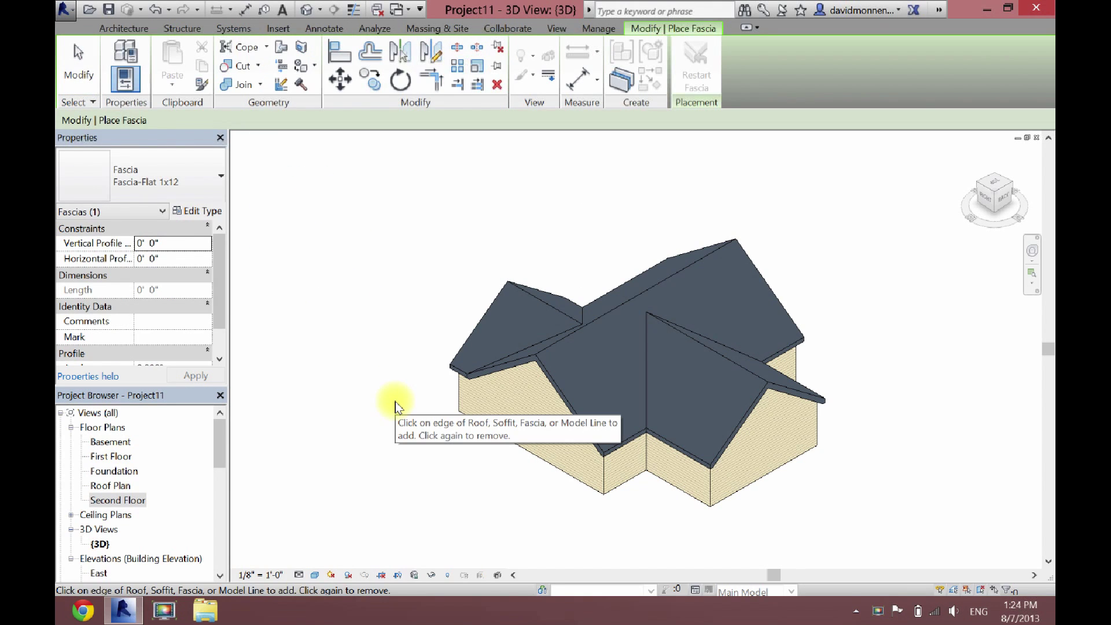
click(550, 370)
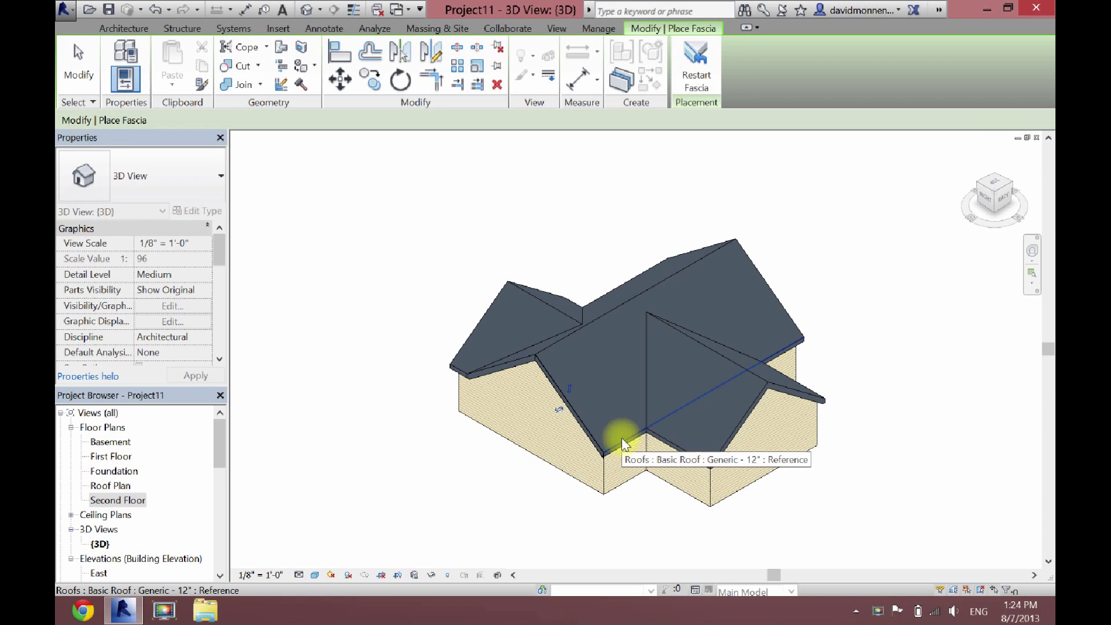
click(736, 431)
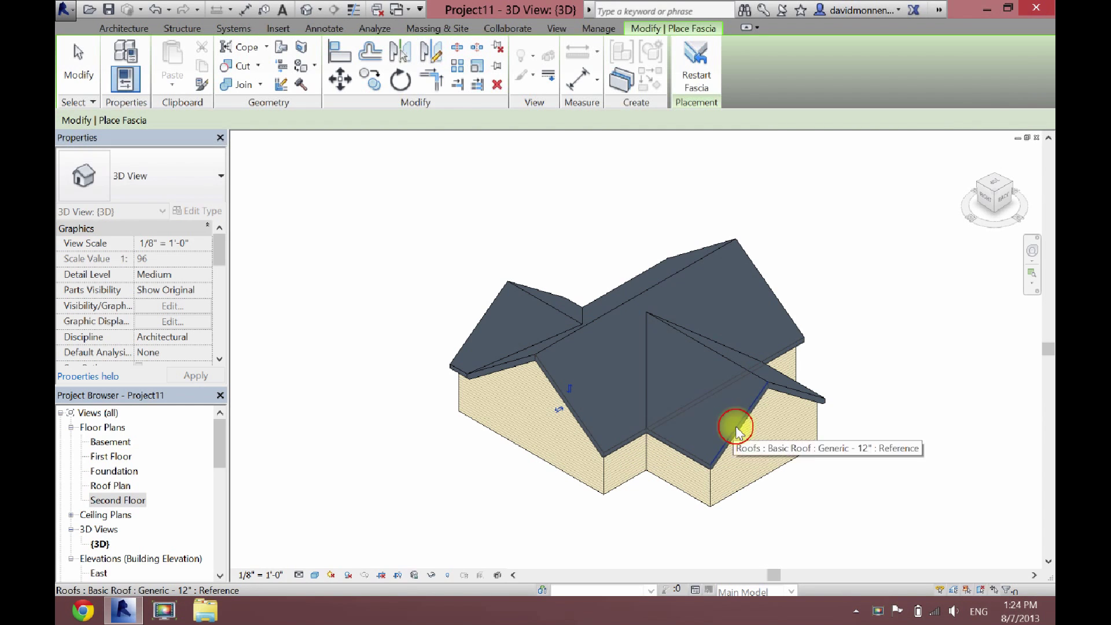
Step: Add fascia along the right wing's eave, the gable edge and another edge on the far sides
click(1005, 194)
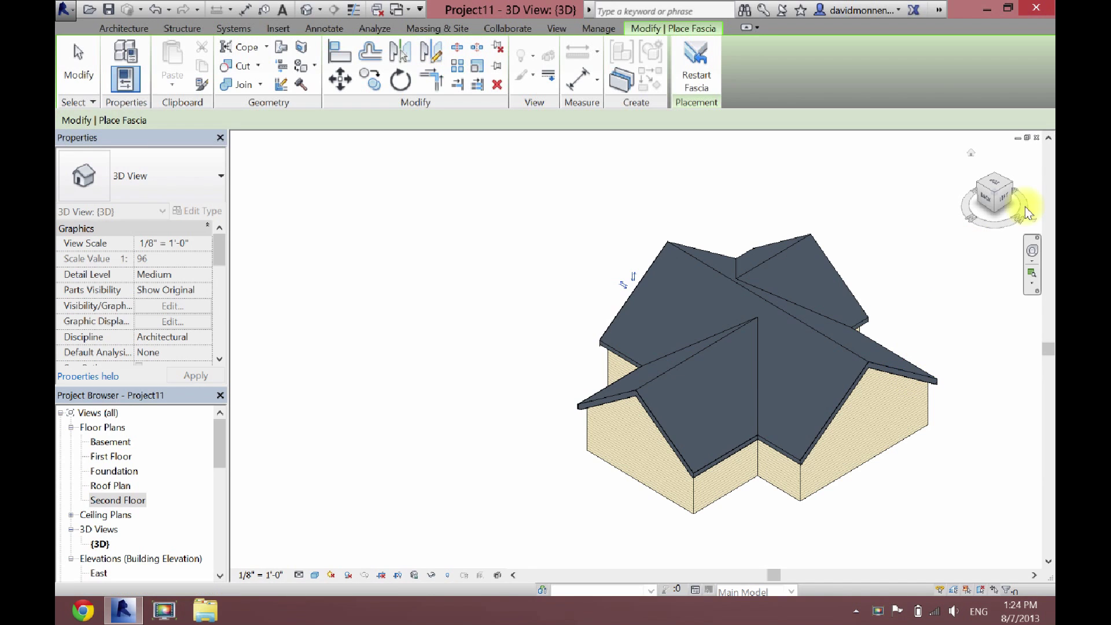
drag(1028, 213, 920, 209)
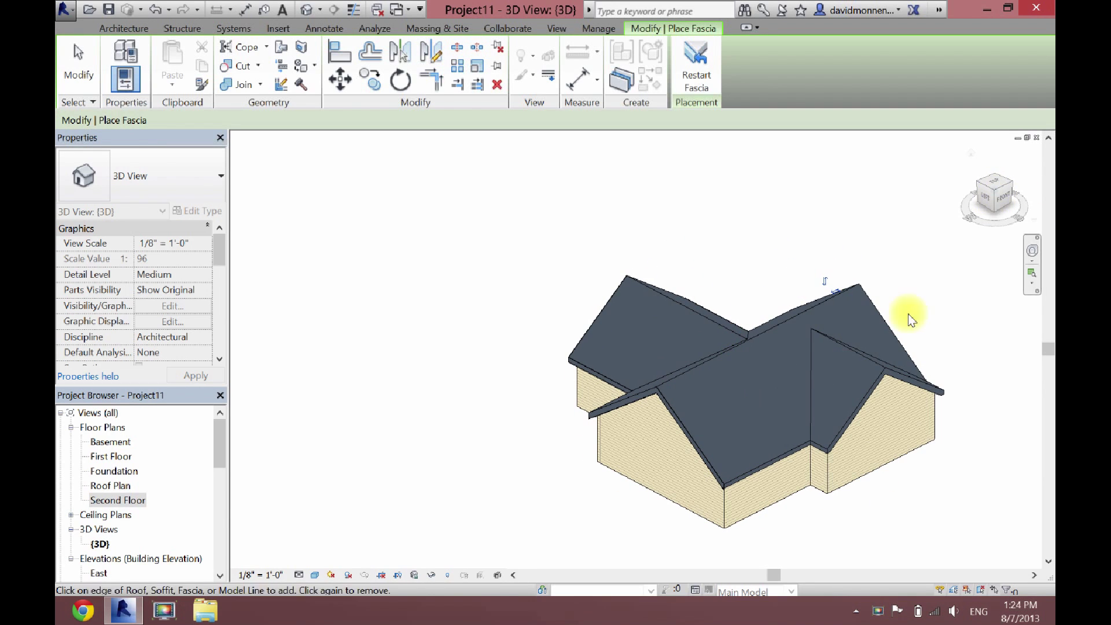
click(819, 446)
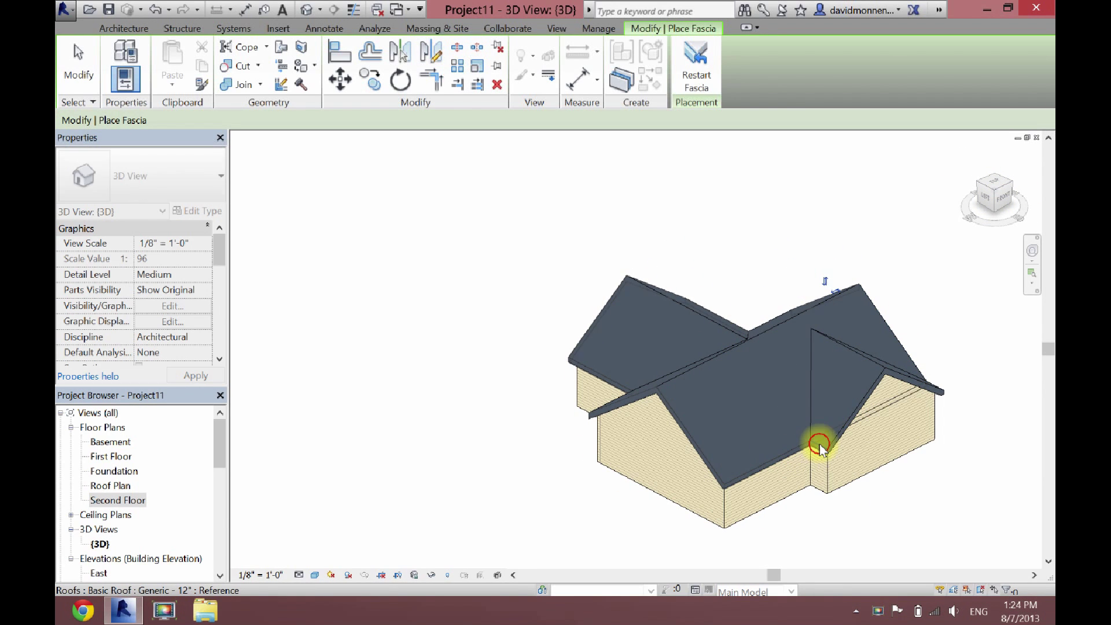
click(903, 374)
click(1000, 199)
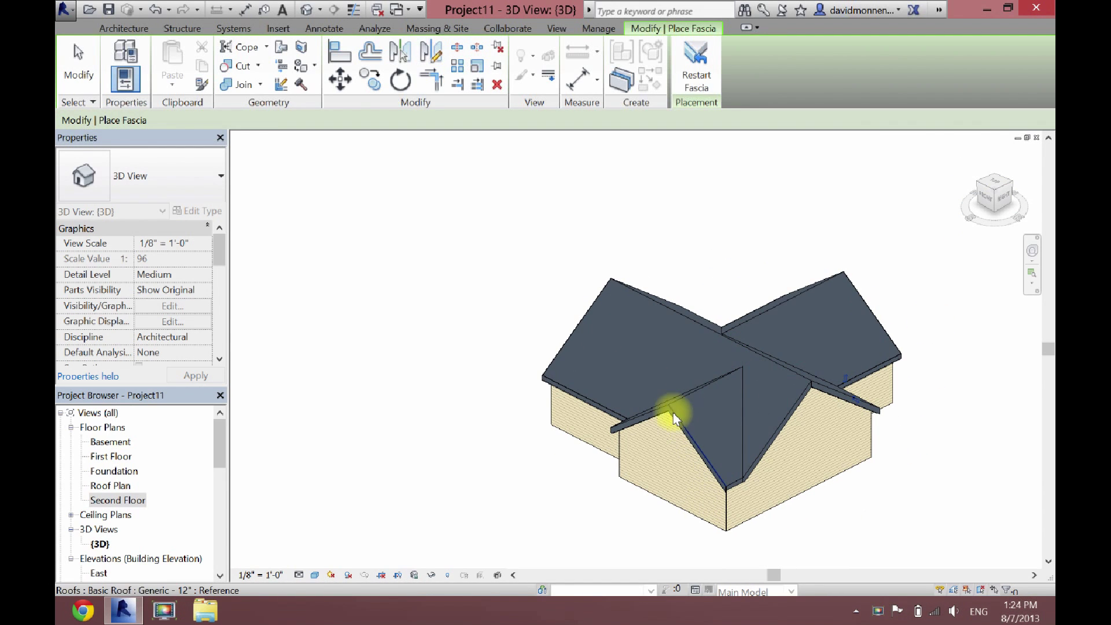
click(674, 418)
Step: Change both selected roofs to the Wood Rafter 8" - Asphalt Shingle roof type
click(76, 58)
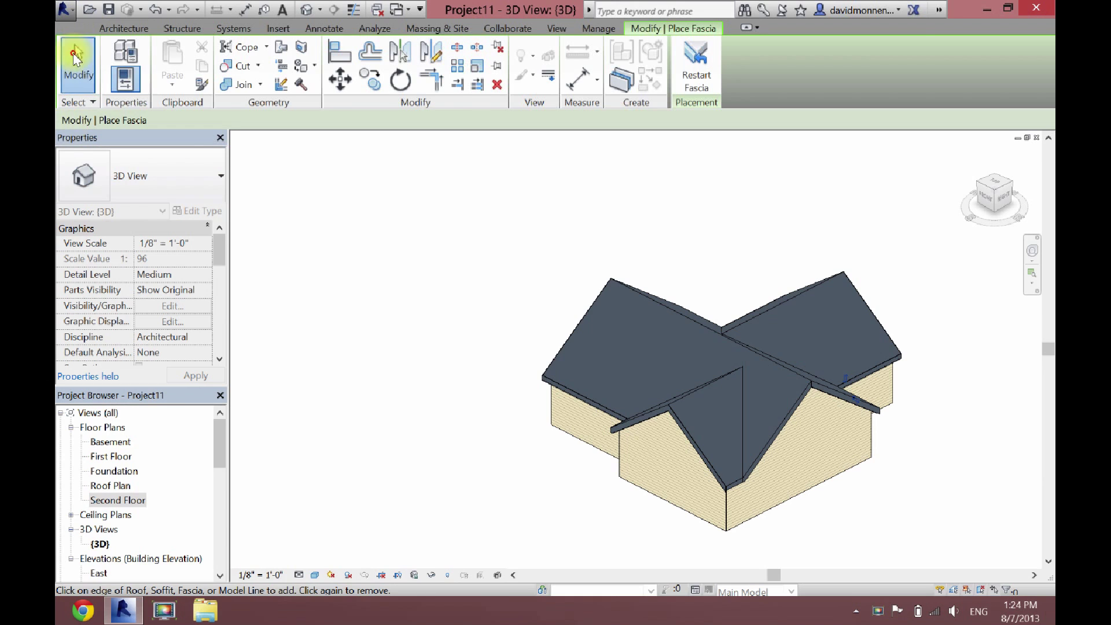
click(686, 316)
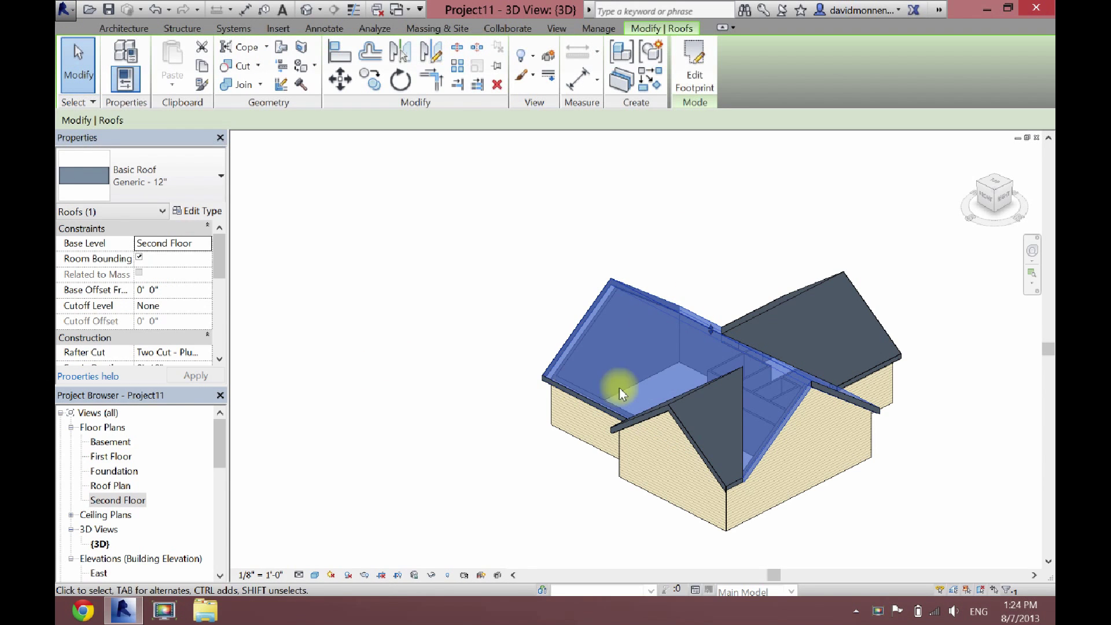
ctrl+click(731, 332)
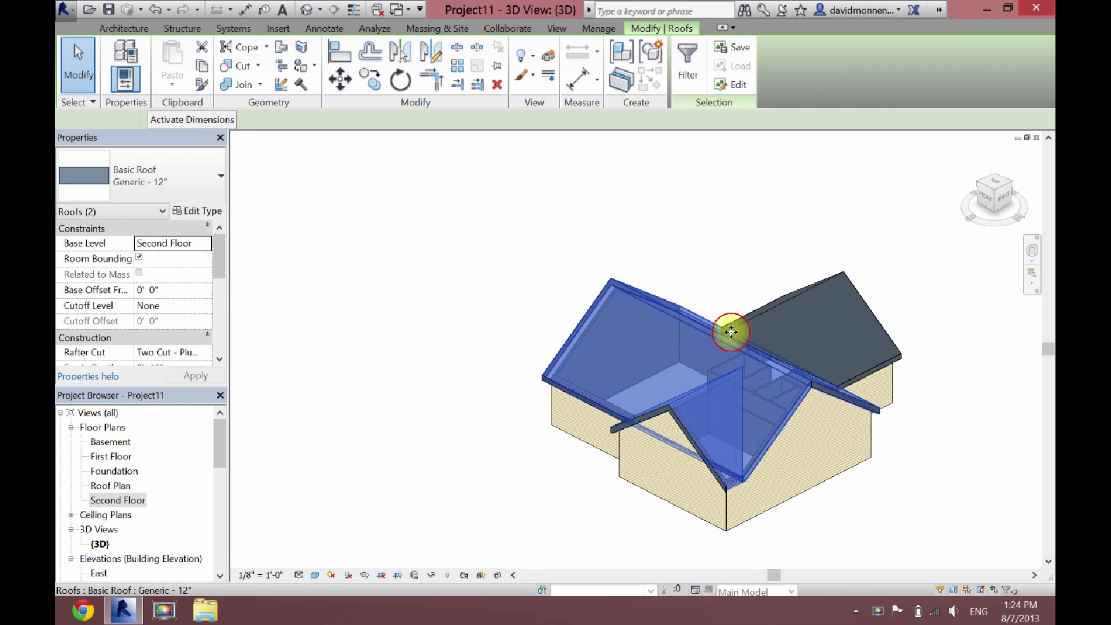
click(113, 176)
click(137, 320)
click(445, 445)
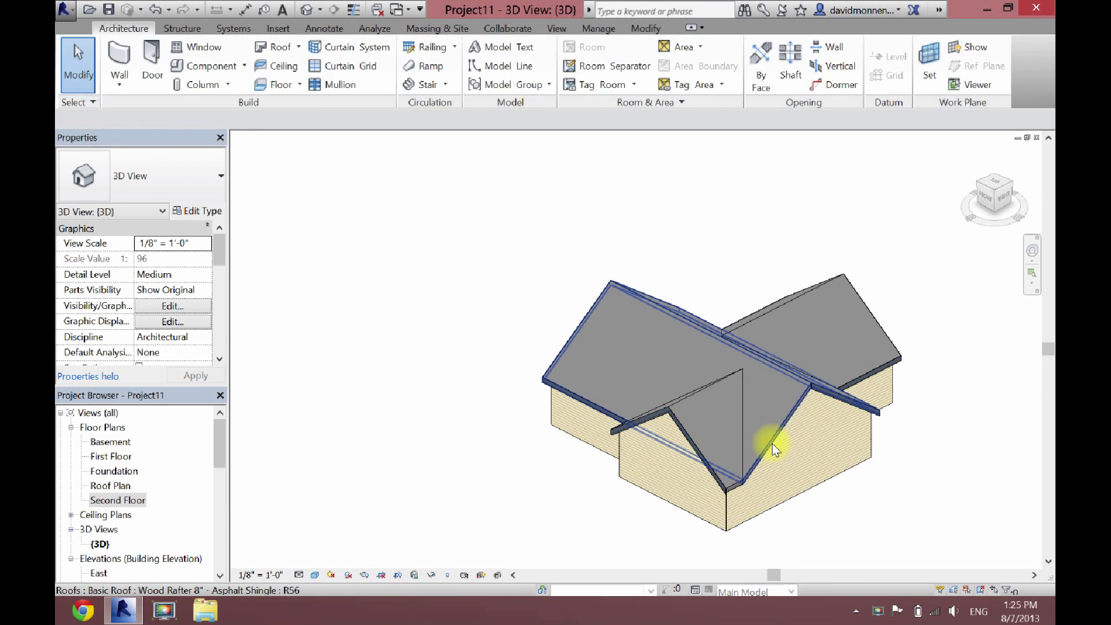
scroll(772, 443, up, 3)
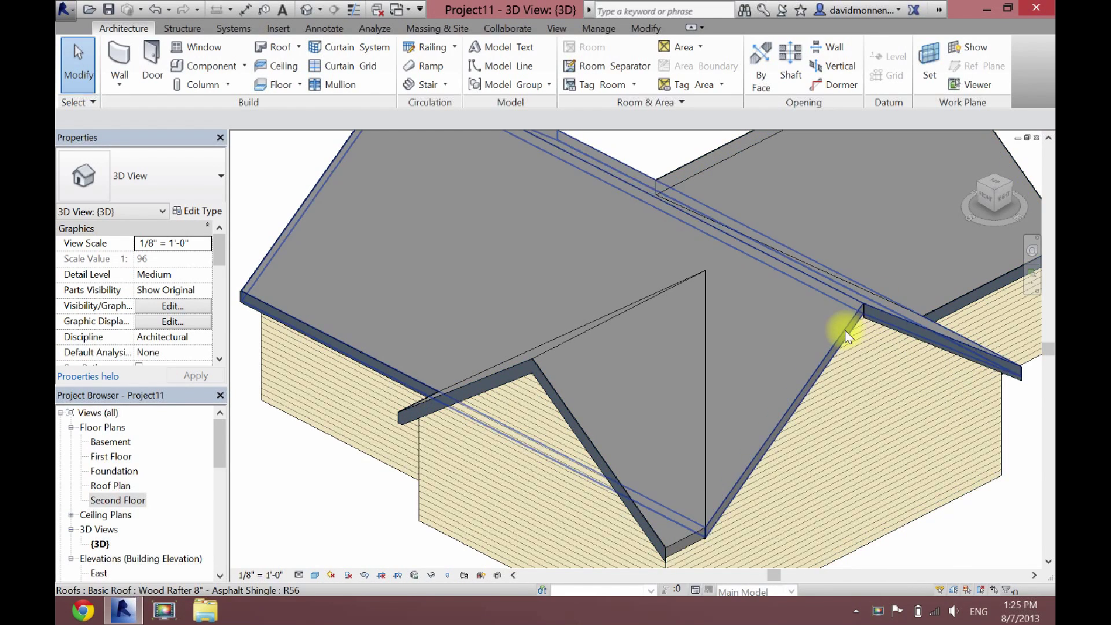
scroll(845, 331, down, 6)
scroll(845, 335, up, 3)
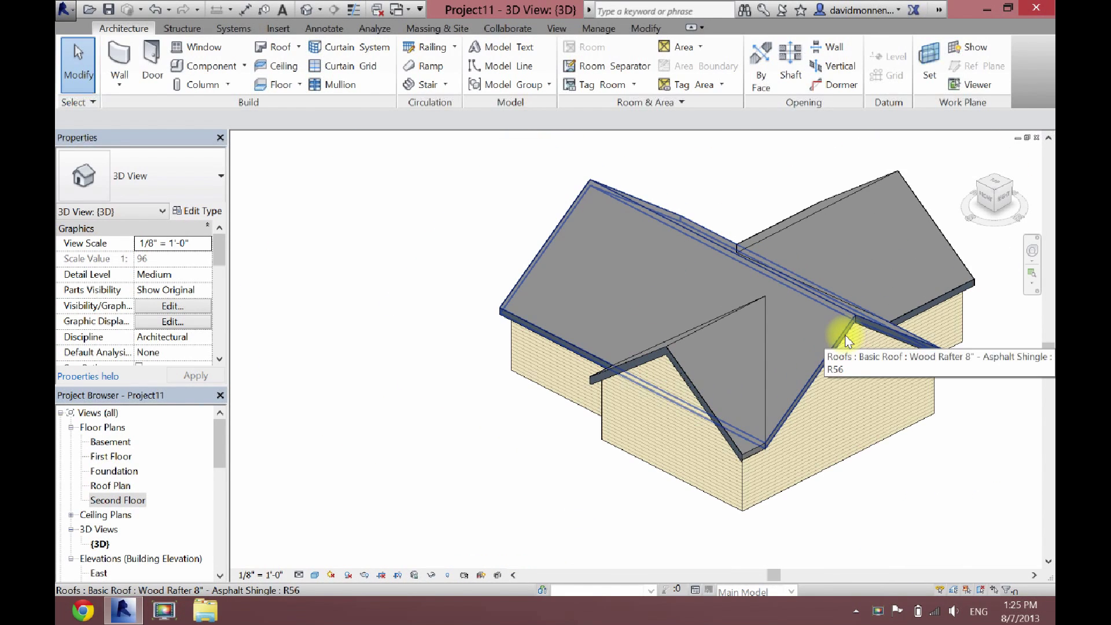